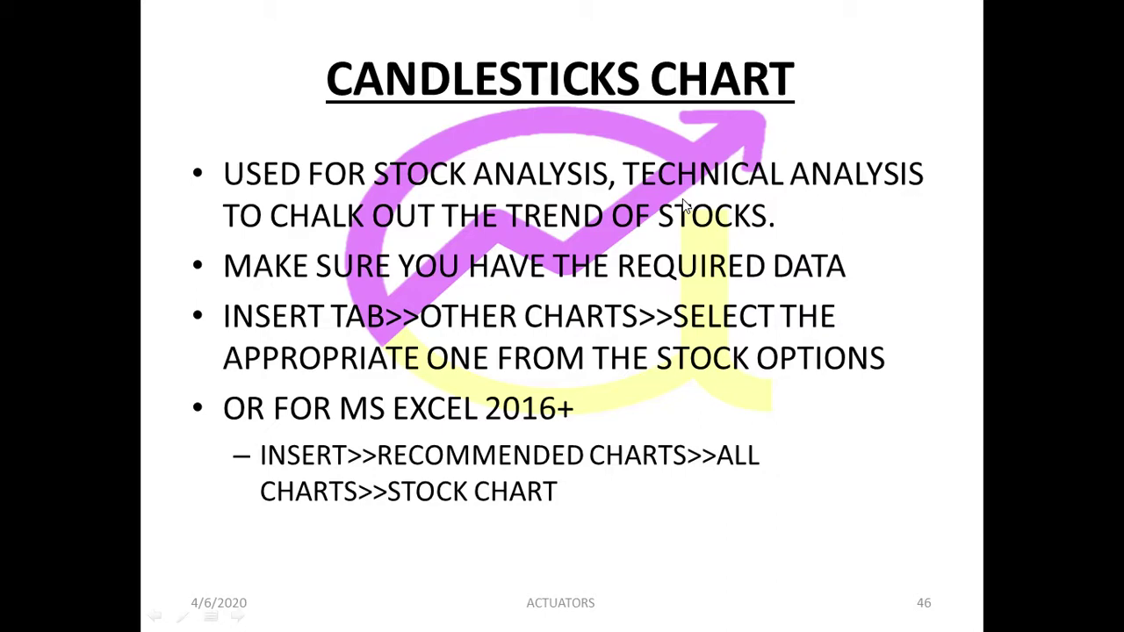
# Switch to the TCS.NS workbook in Excel and review the Date, Open, High, Low and Close data through the last row
pyautogui.hotkey('alt', 'Tab')
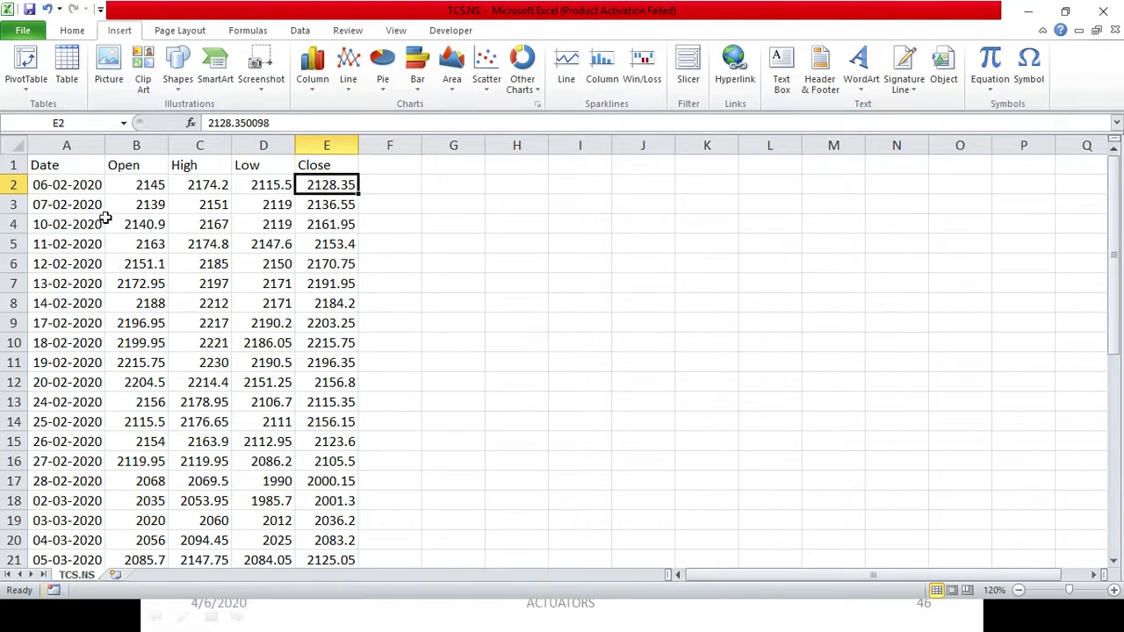
pyautogui.scroll(-5, 103, 217)
pyautogui.scroll(-5, 105, 221)
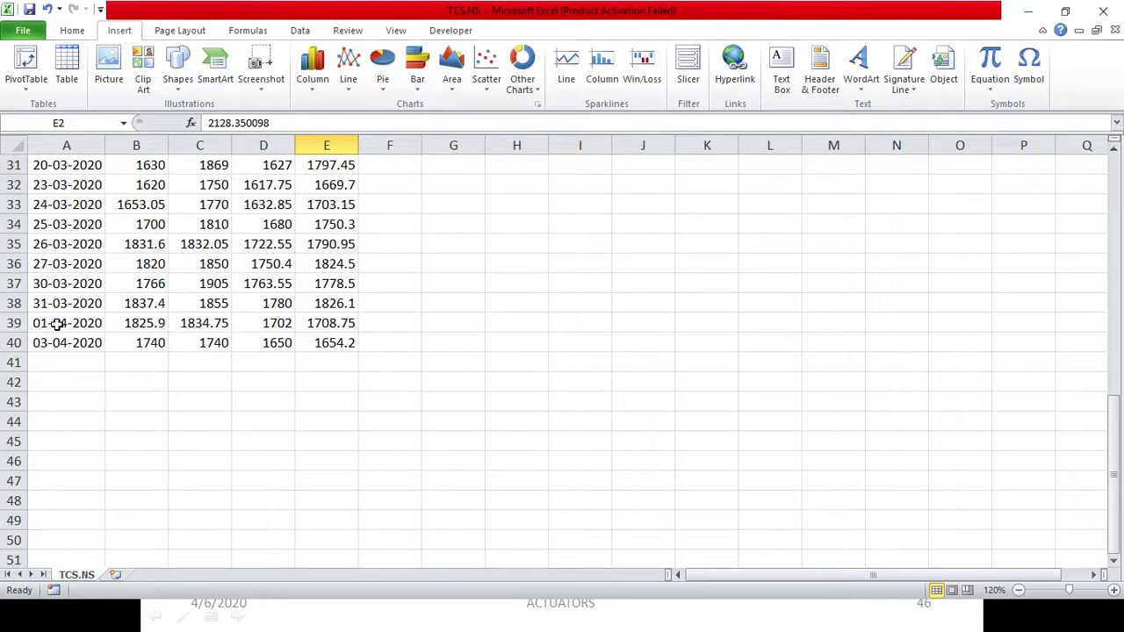
pyautogui.scroll(6, 74, 274)
pyautogui.scroll(4, 73, 273)
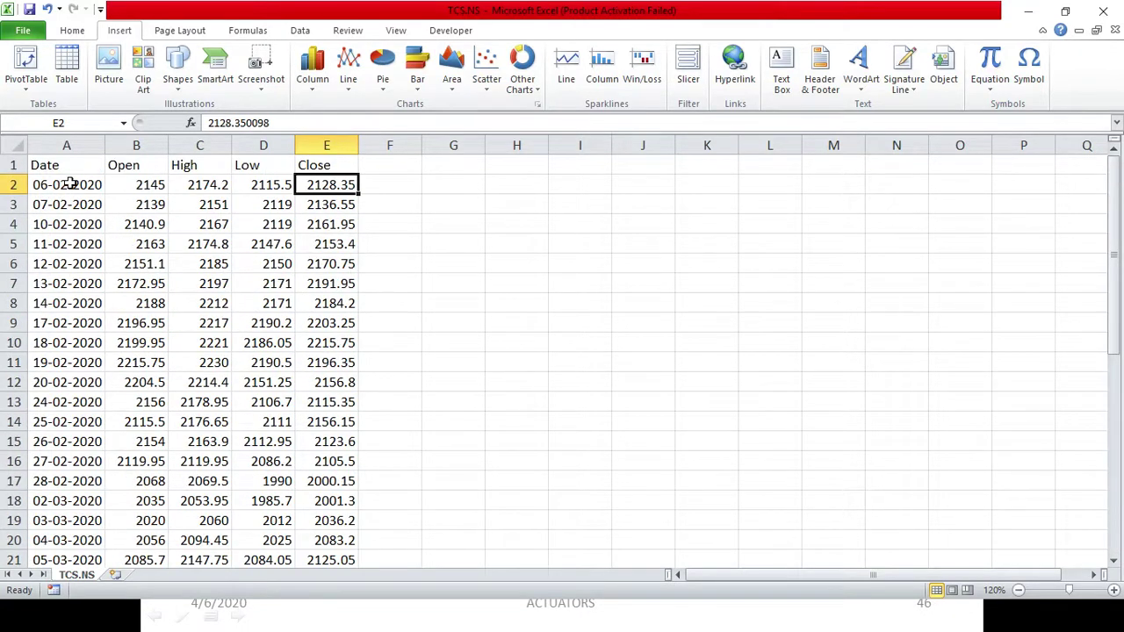
pyautogui.scroll(-9, 66, 318)
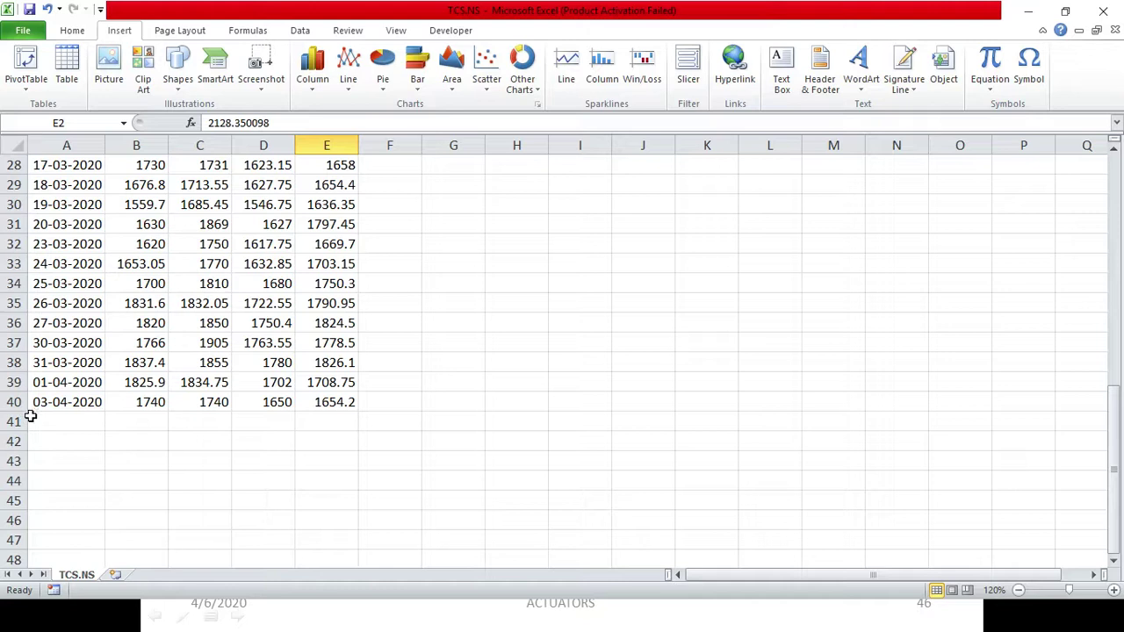
pyautogui.scroll(9, 107, 351)
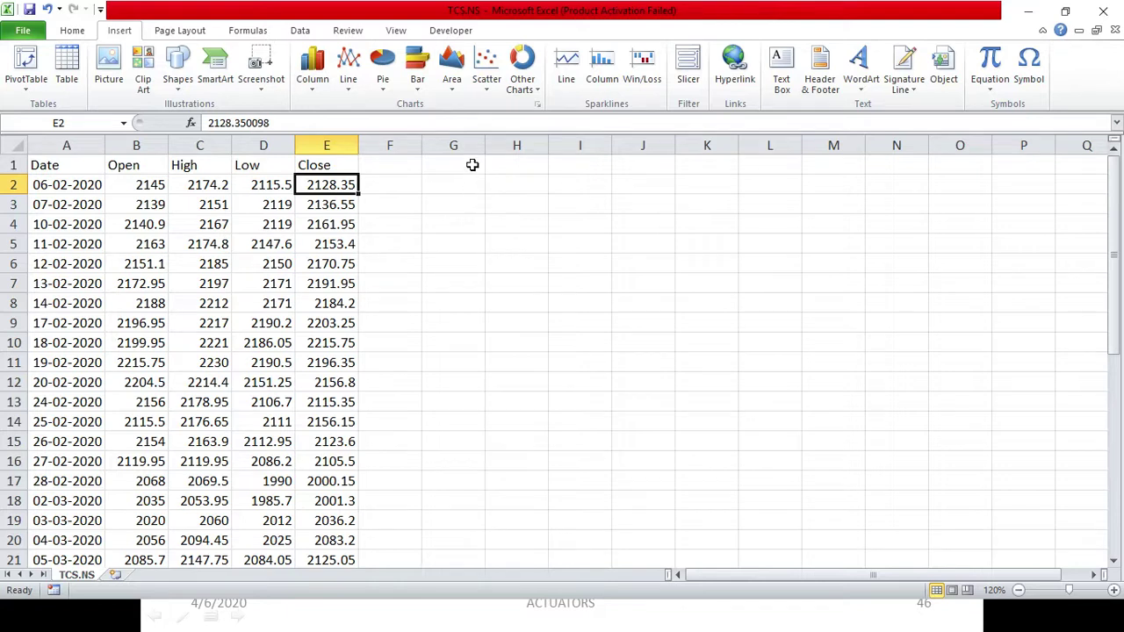
# Look over the available stock chart types and the data order required by Open-High-Low-Close
pyautogui.click(489, 199)
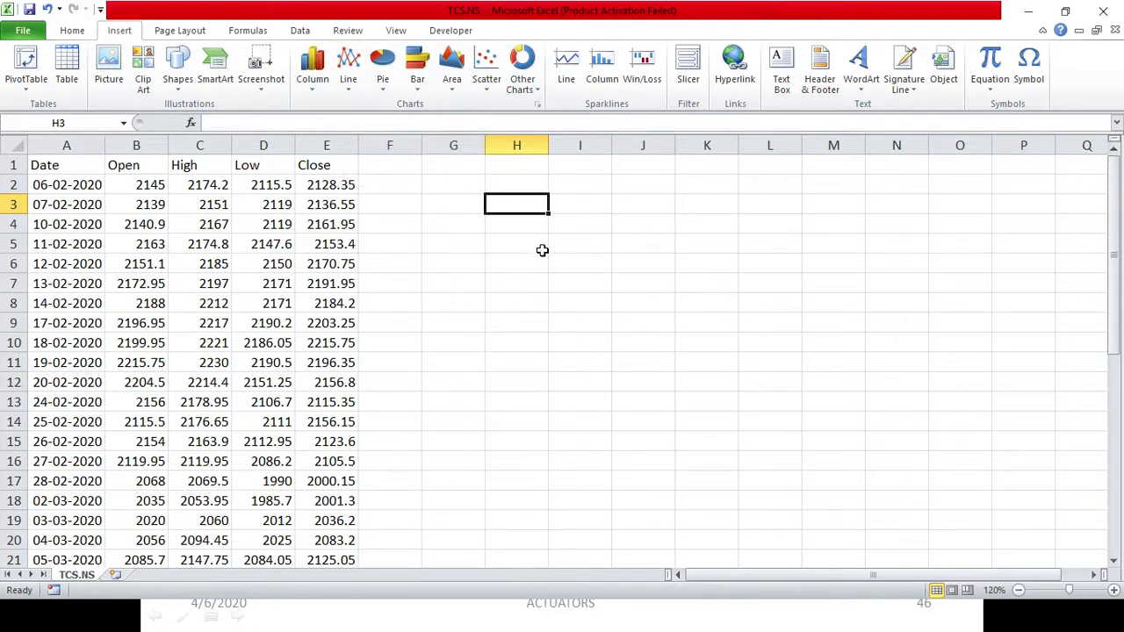
pyautogui.click(513, 66)
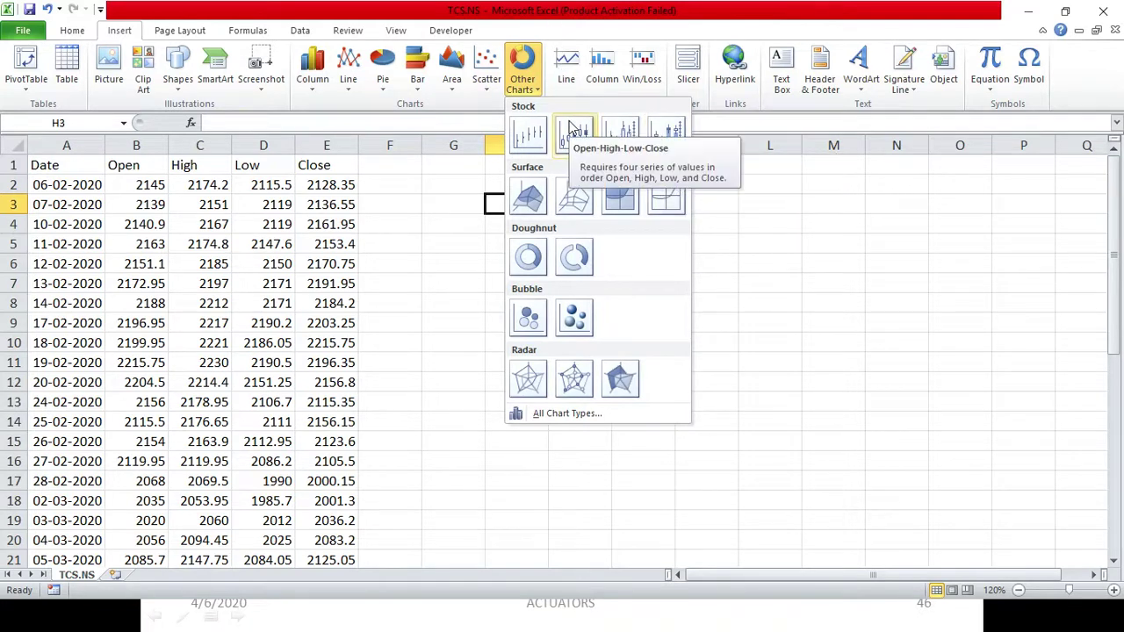
pyautogui.click(327, 220)
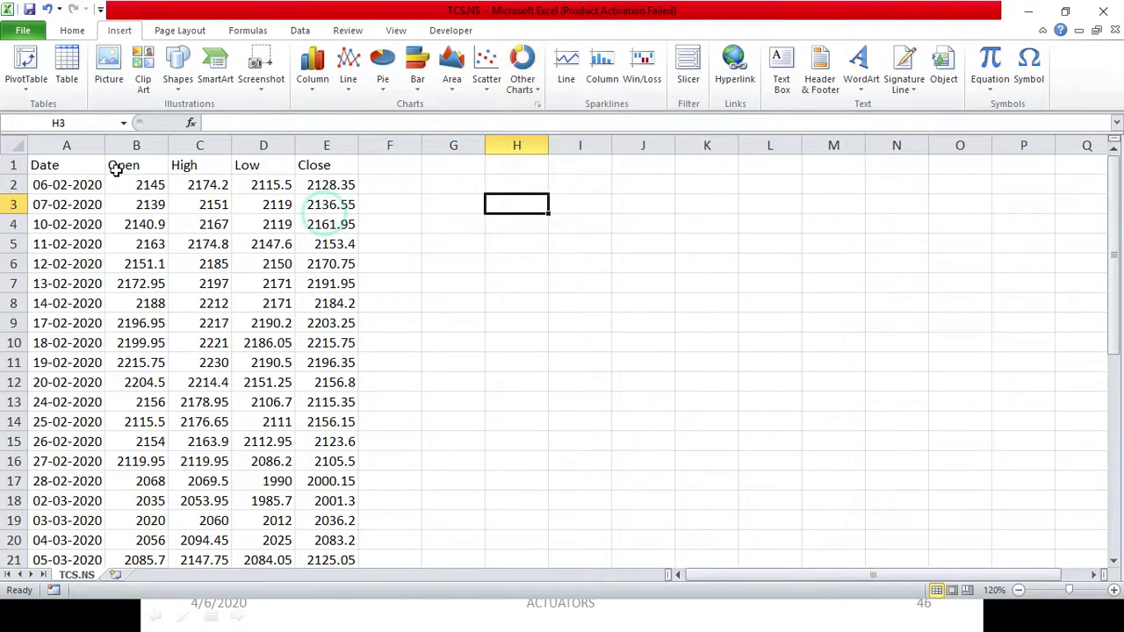
# Insert an Open-High-Low-Close stock chart from the whole data table and place it beside the data, clear of the Close column
pyautogui.click(94, 166)
pyautogui.hotkey('ctrl', 'shift', 'End')
pyautogui.scroll(7, 299, 334)
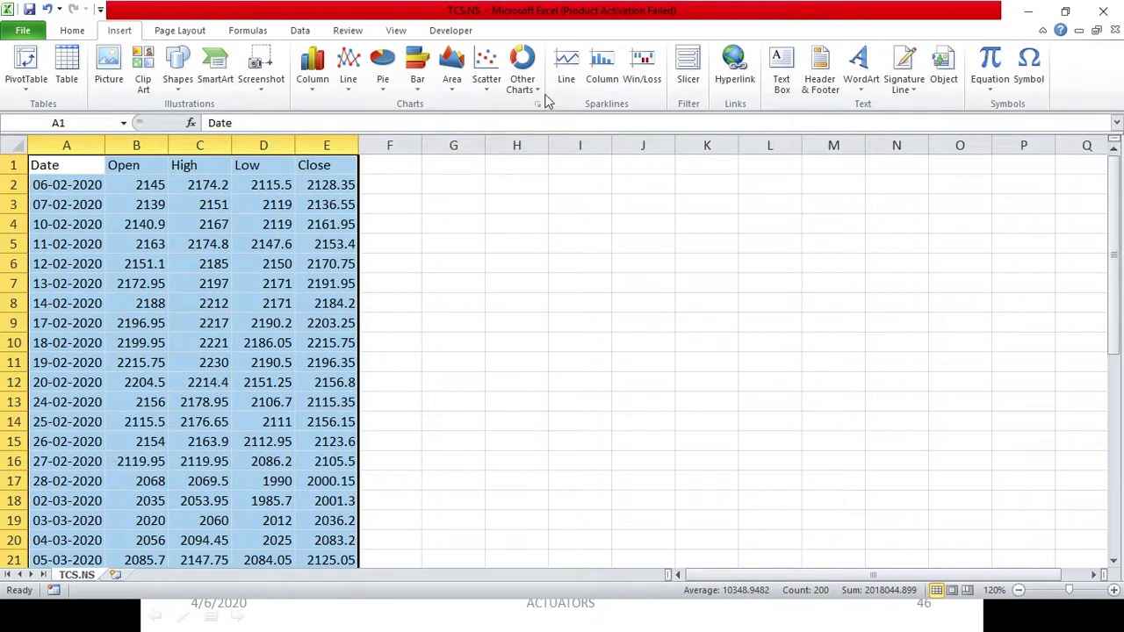
pyautogui.click(523, 77)
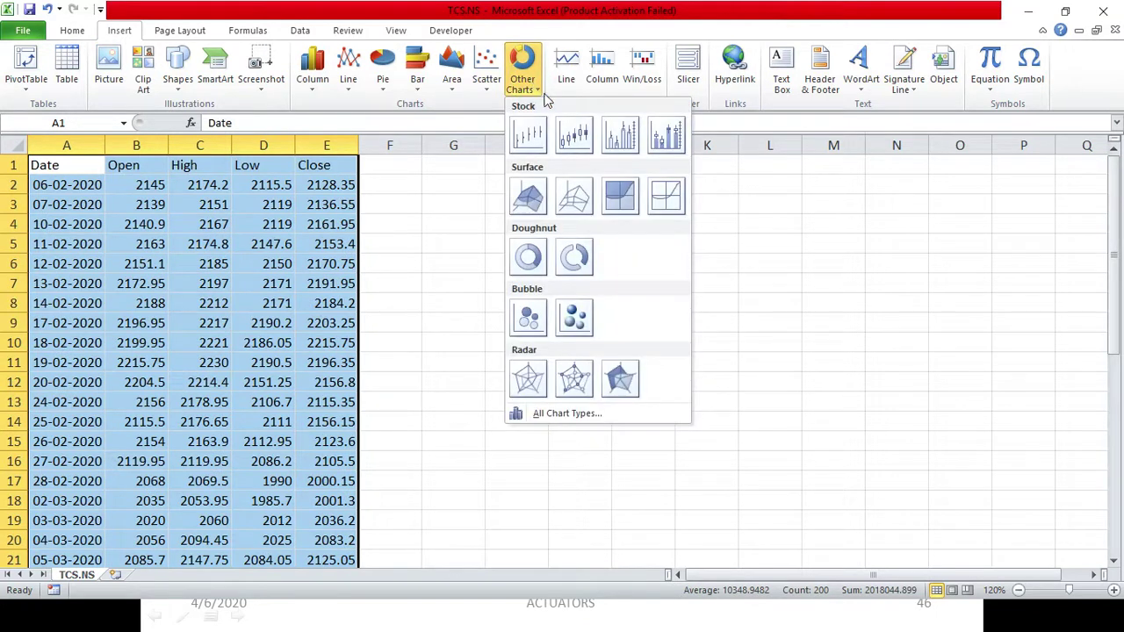
pyautogui.click(571, 125)
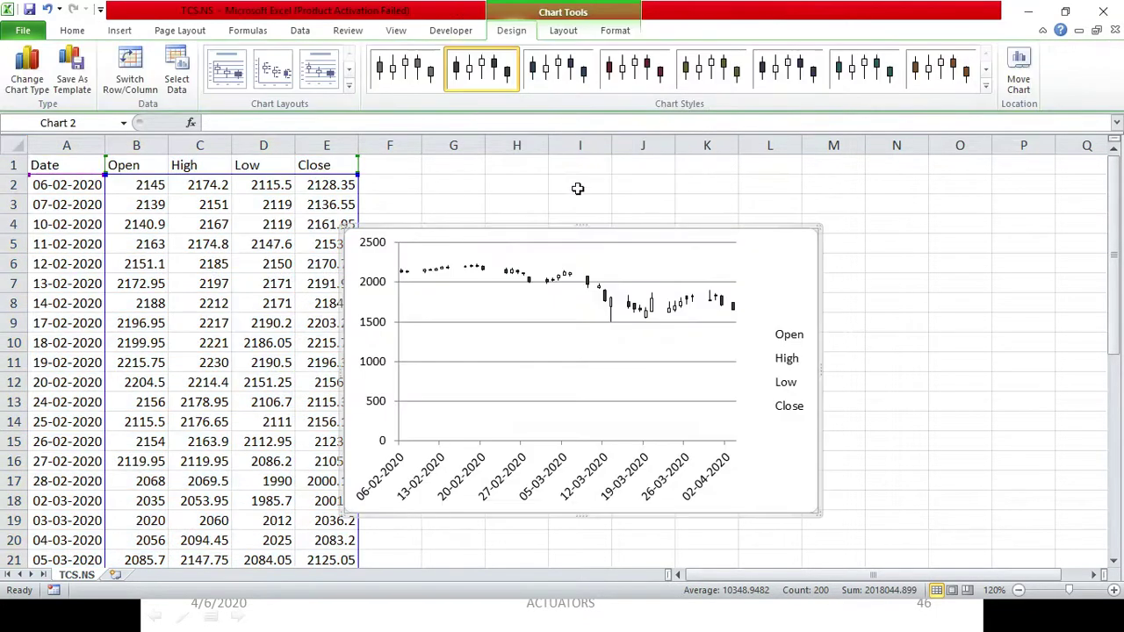
pyautogui.moveTo(785, 260); pyautogui.dragTo(817, 220)
# Browse the full gallery of chart styles for the stock chart without applying one
pyautogui.click(986, 86)
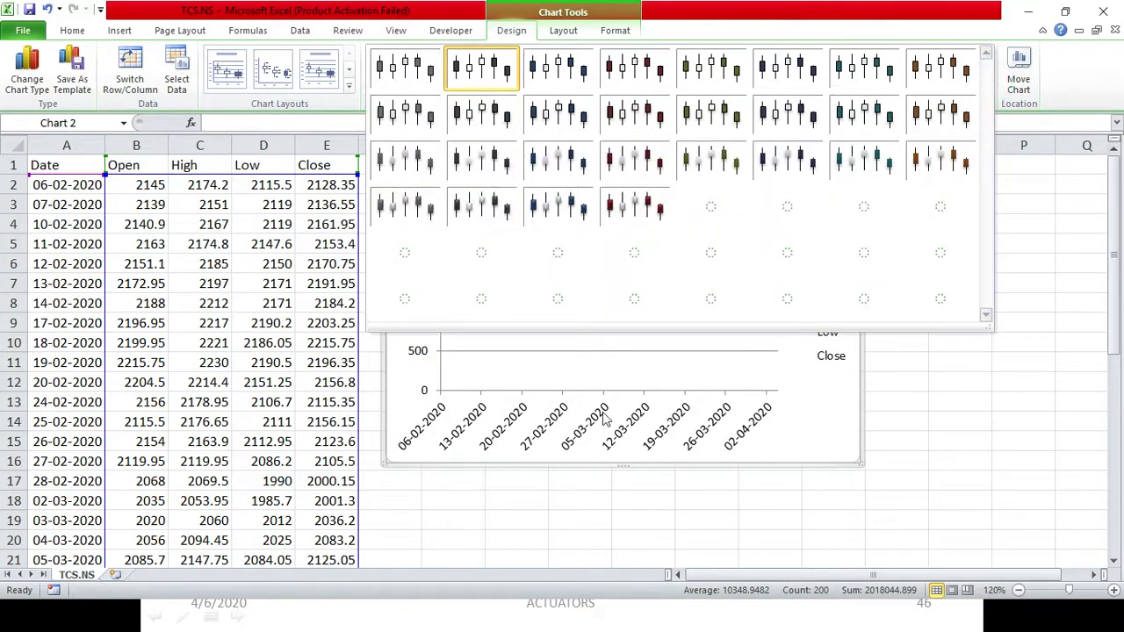
pyautogui.click(987, 53)
pyautogui.click(987, 52)
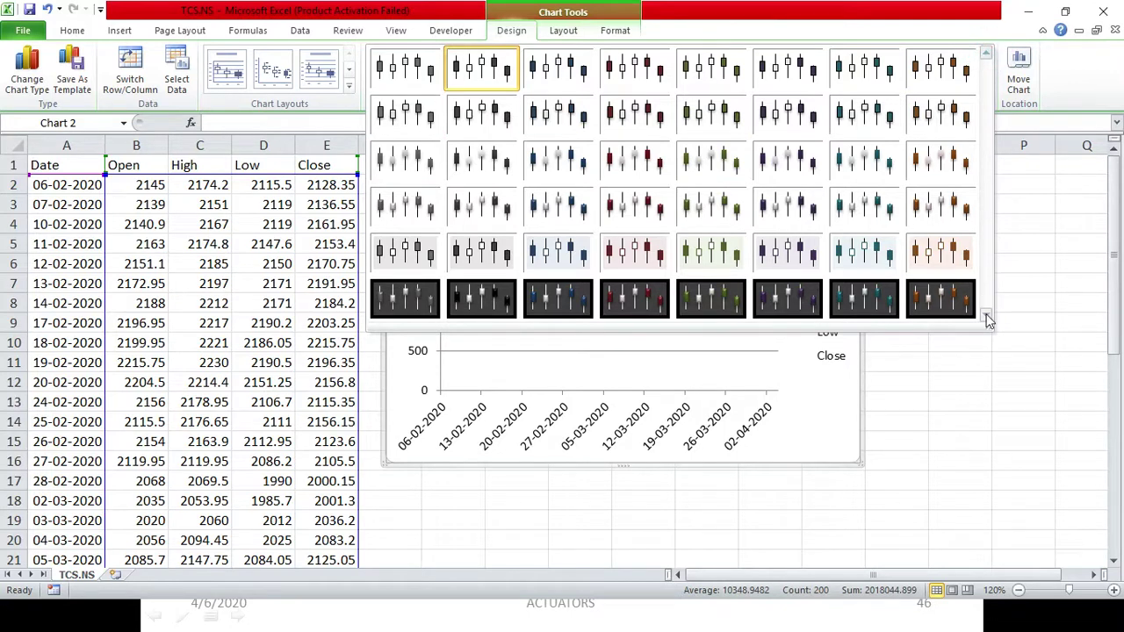
pyautogui.click(943, 372)
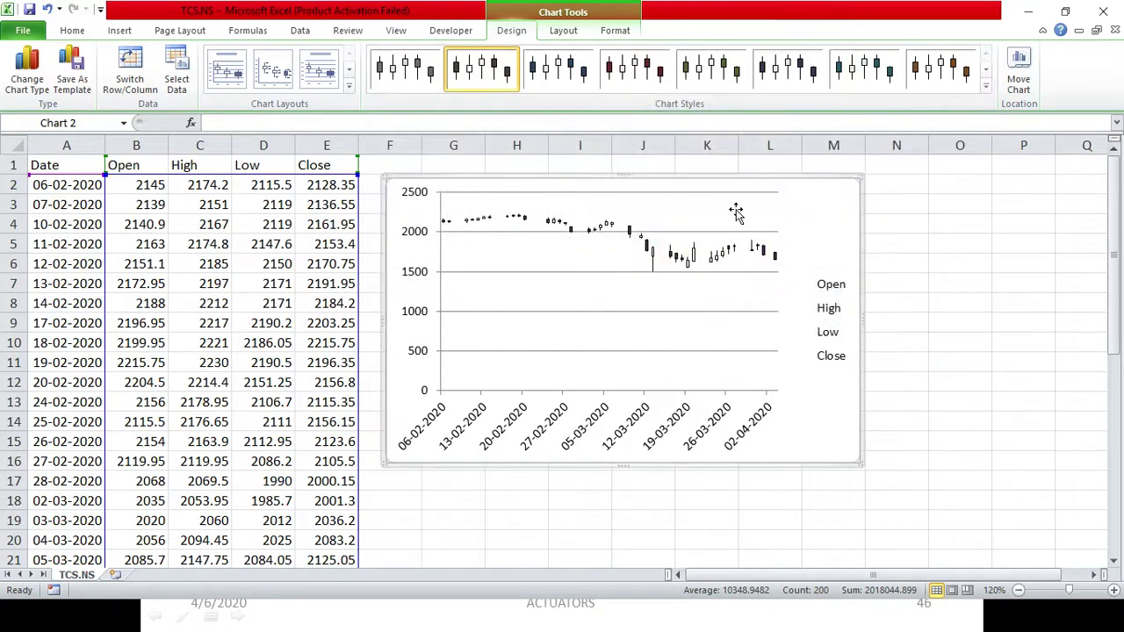
# Switch to the PowerPoint slide show to review the Candlesticks Chart slide, and return to the TCS.NS workbook
pyautogui.hotkey('alt', 'Tab')
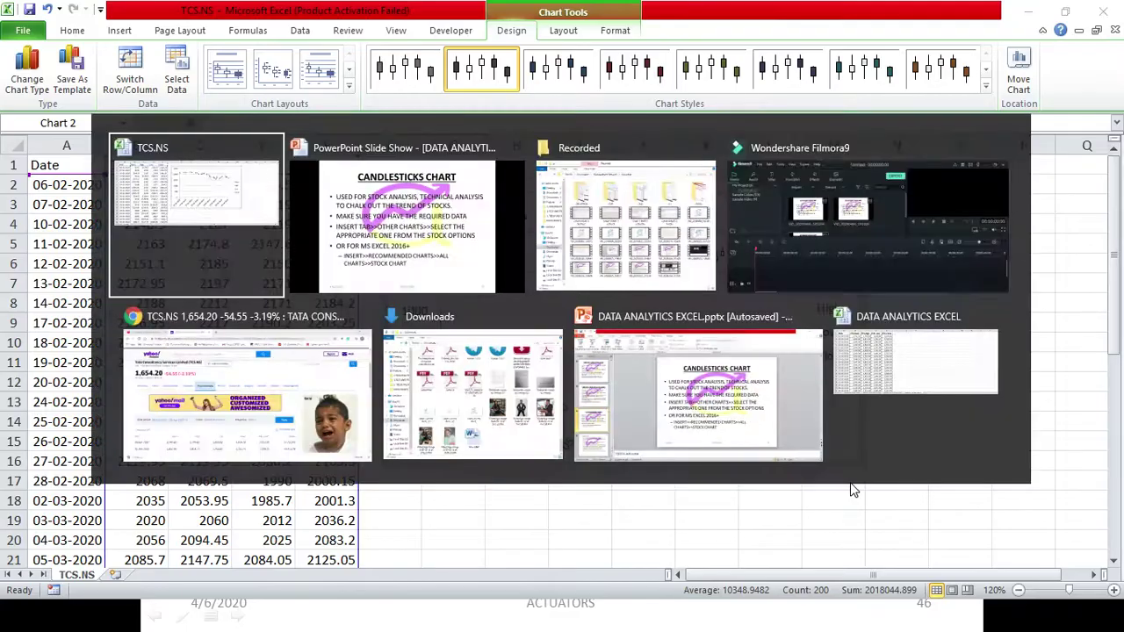
pyautogui.hotkey('alt', 'Tab')
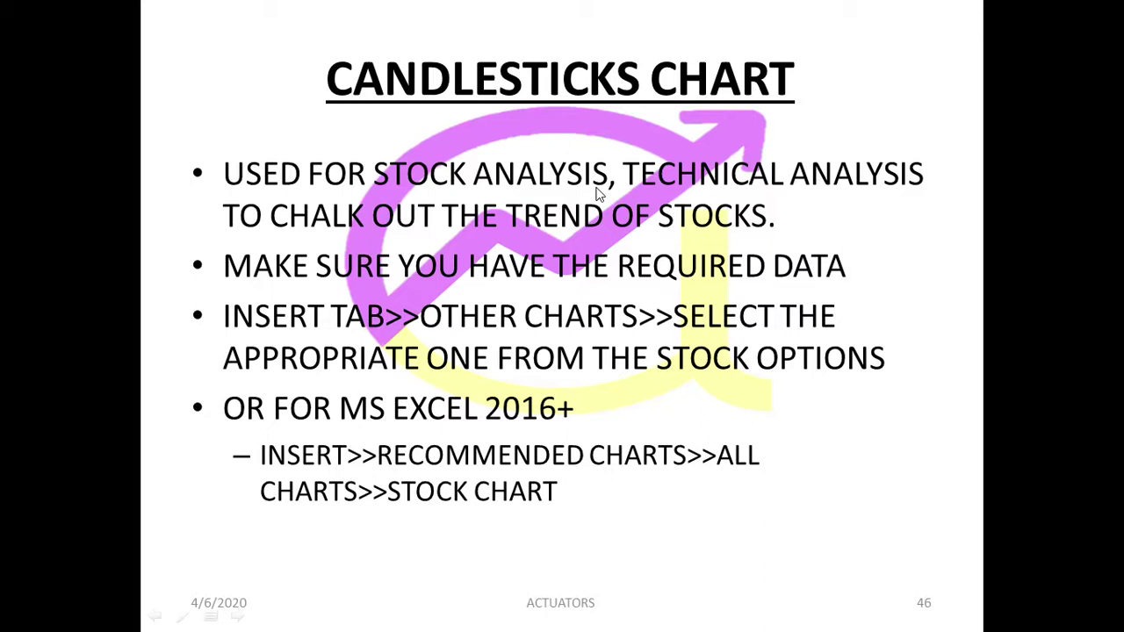
pyautogui.hotkey('alt', 'Tab')
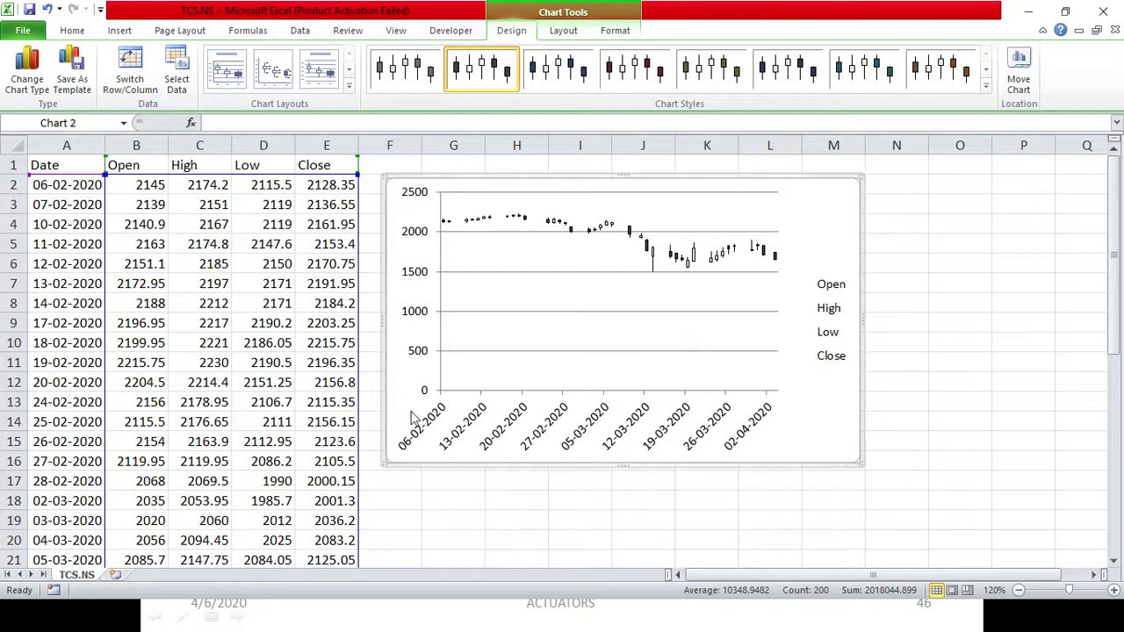
# Delete the stock chart's legend and enlarge the chart to reach column P and row 18
pyautogui.click(842, 292)
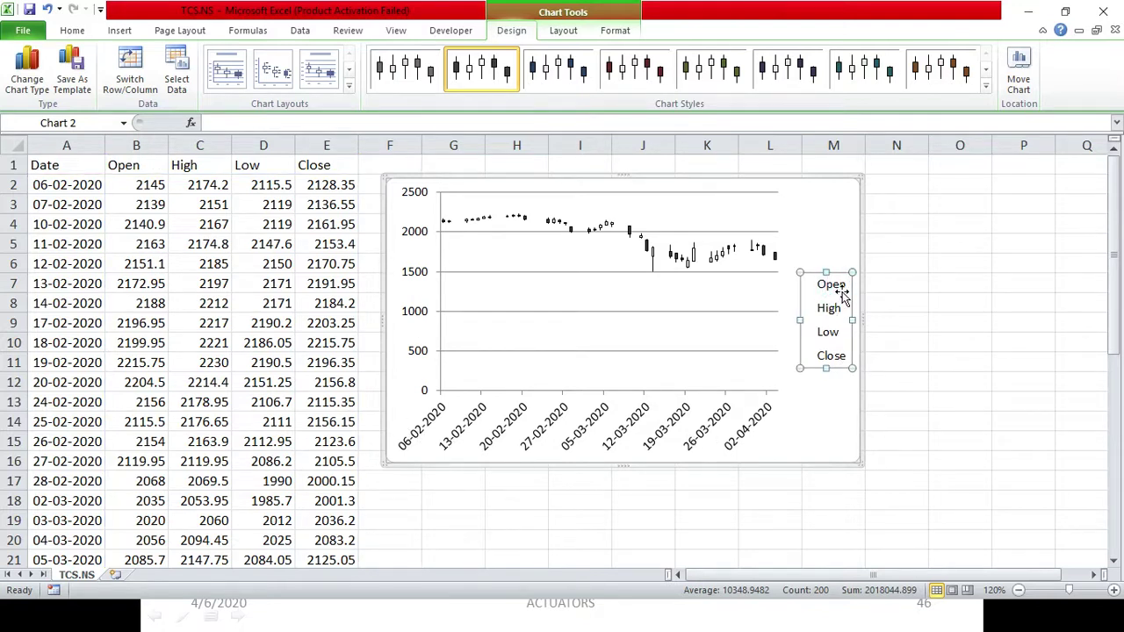
pyautogui.press('Delete')
pyautogui.moveTo(863, 319); pyautogui.dragTo(970, 320)
pyautogui.moveTo(674, 463); pyautogui.dragTo(672, 508)
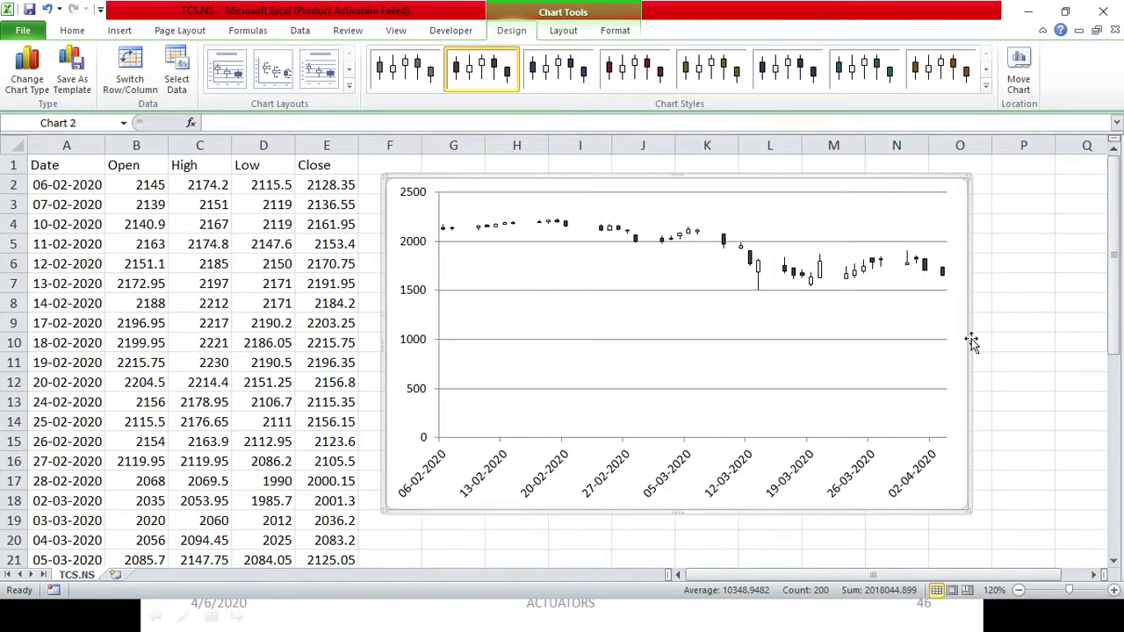
pyautogui.moveTo(970, 345); pyautogui.dragTo(1032, 331)
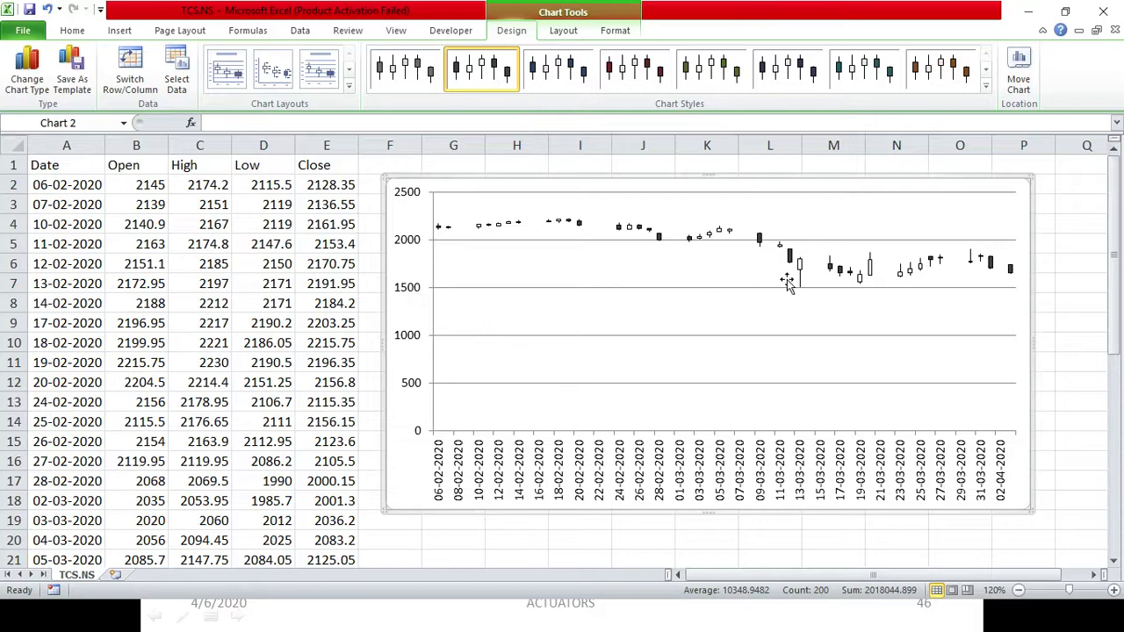
# Set the chart's vertical axis to a fixed minimum of 1500 and a fixed maximum of 2500
pyautogui.doubleClick(410, 290)
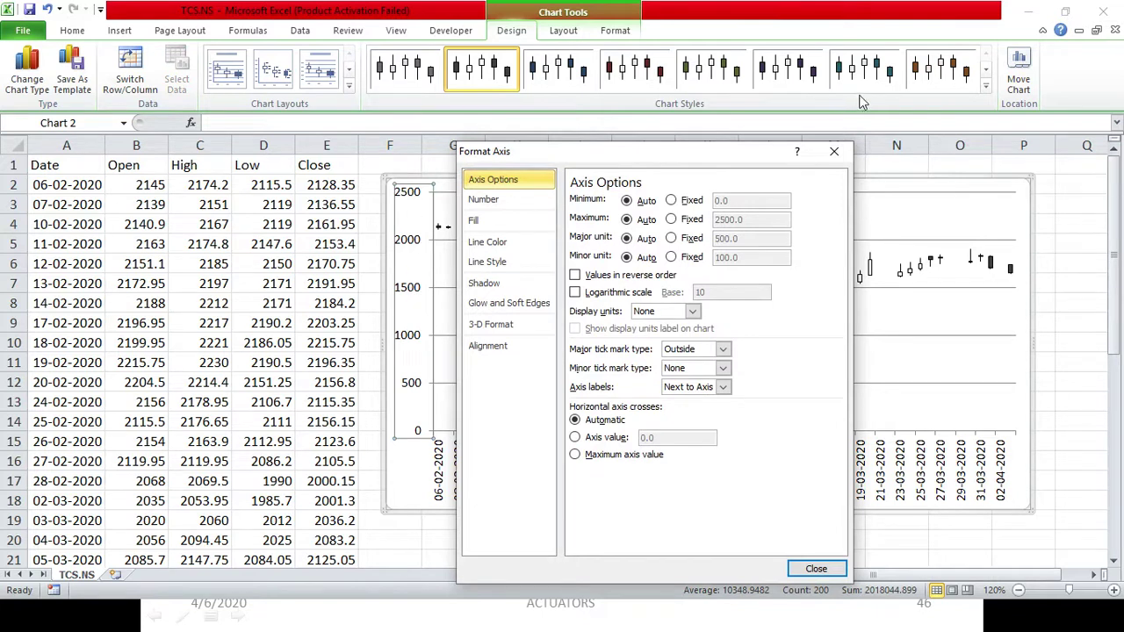
pyautogui.click(834, 151)
pyautogui.rightClick(419, 283)
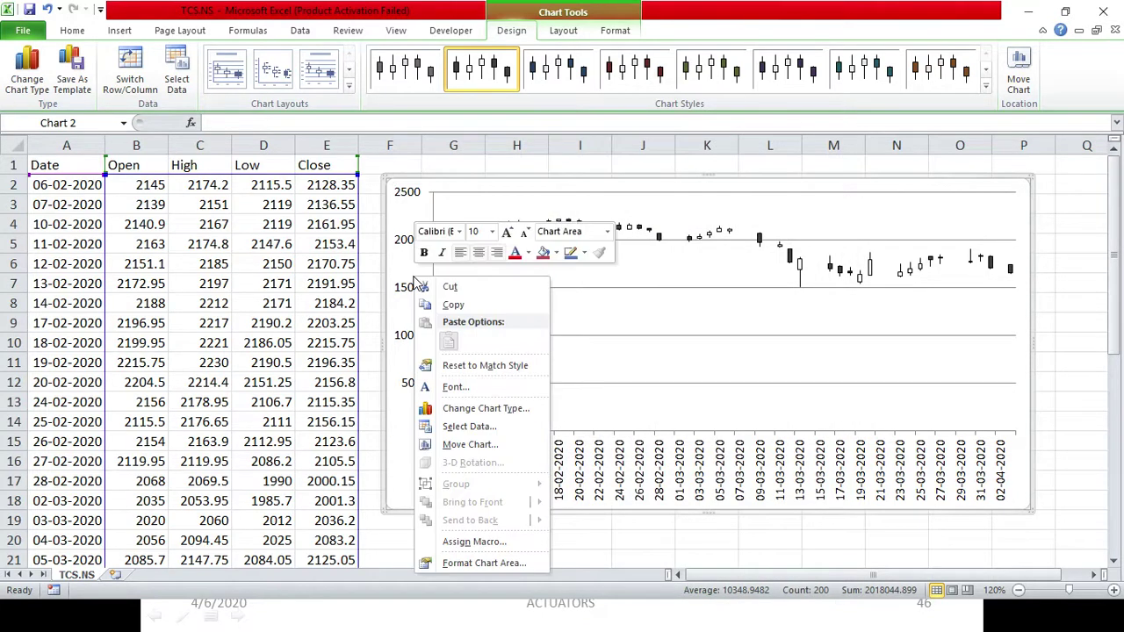
pyautogui.rightClick(408, 293)
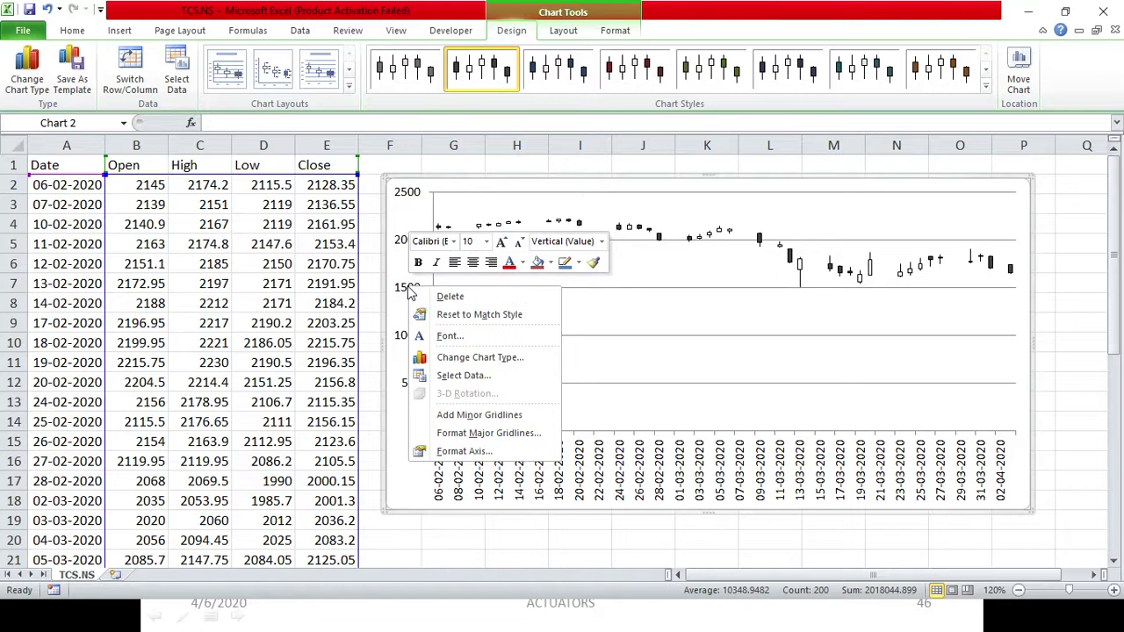
pyautogui.click(476, 453)
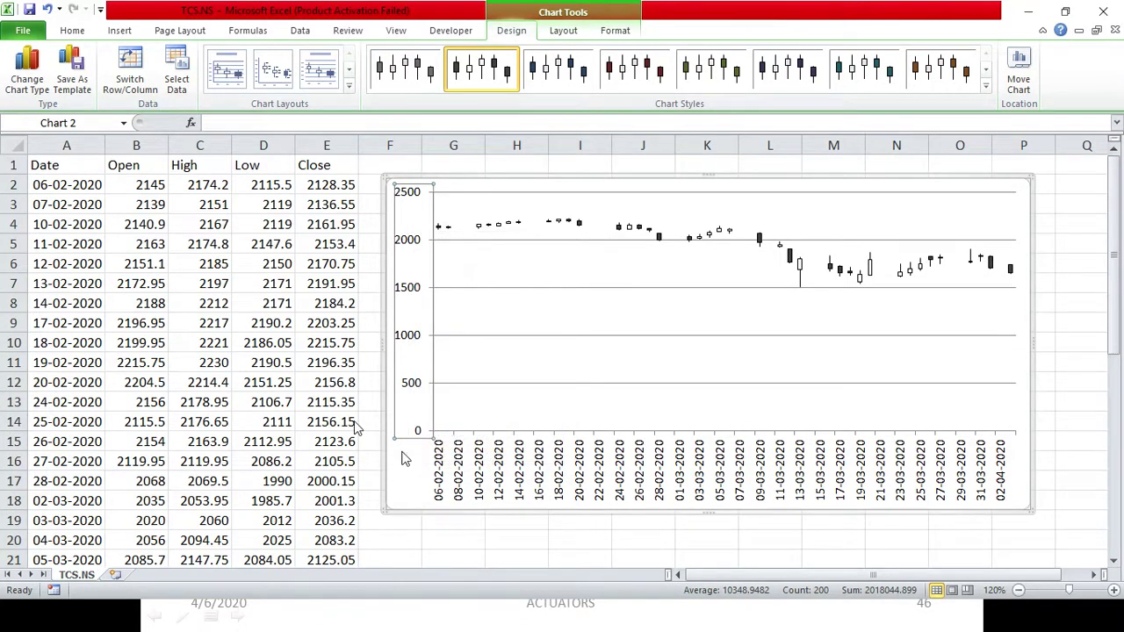
pyautogui.moveTo(642, 158); pyautogui.dragTo(710, 74)
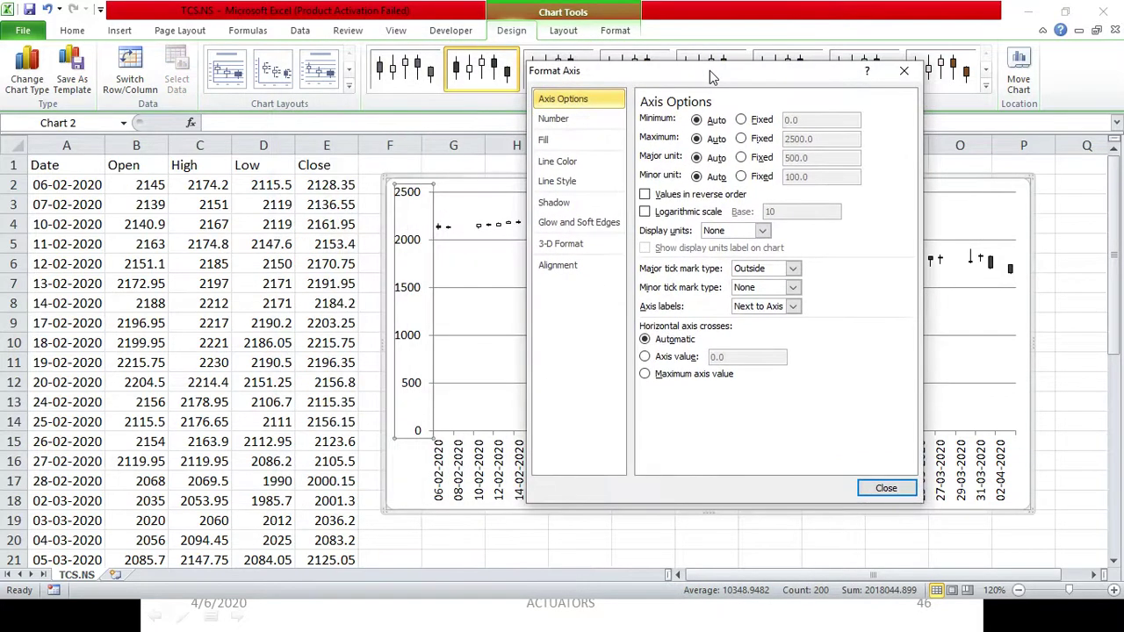
pyautogui.click(742, 119)
pyautogui.click(794, 121)
pyautogui.doubleClick(793, 120)
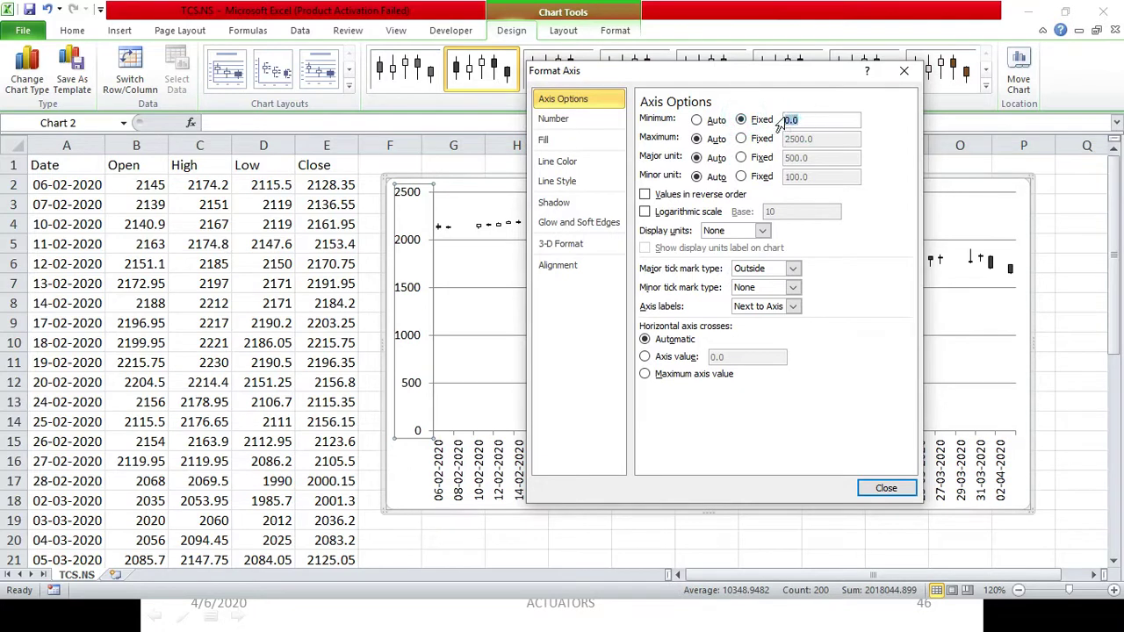
pyautogui.write('15')
pyautogui.click(762, 140)
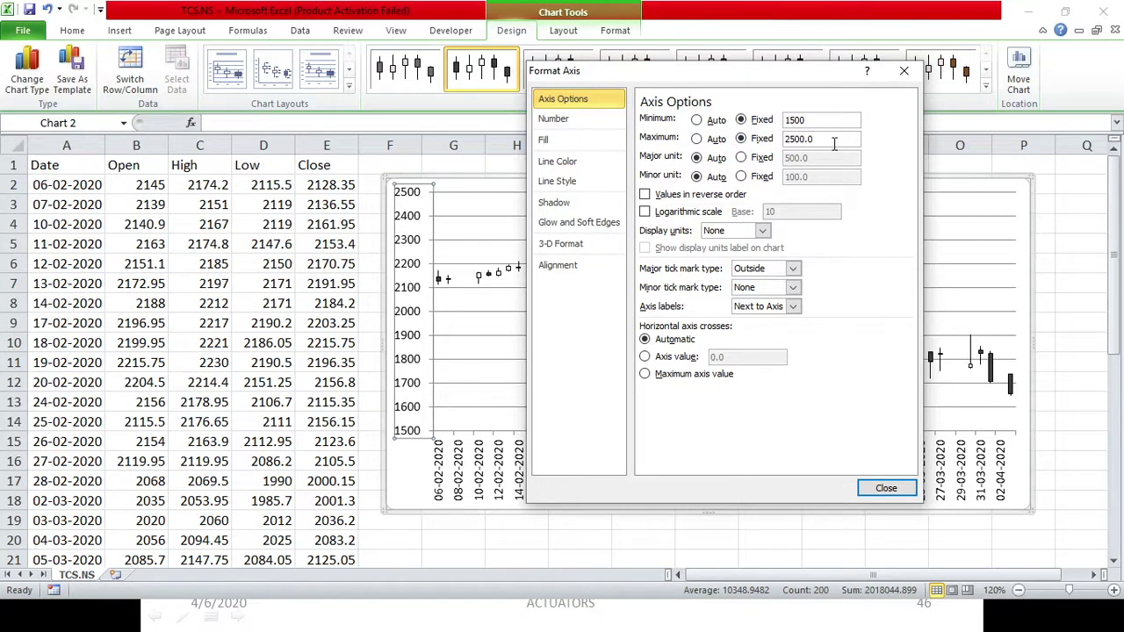
# Set the vertical axis's fixed major unit to 50 and fixed minor unit to 25
pyautogui.click(743, 159)
pyautogui.moveTo(821, 158); pyautogui.dragTo(776, 157)
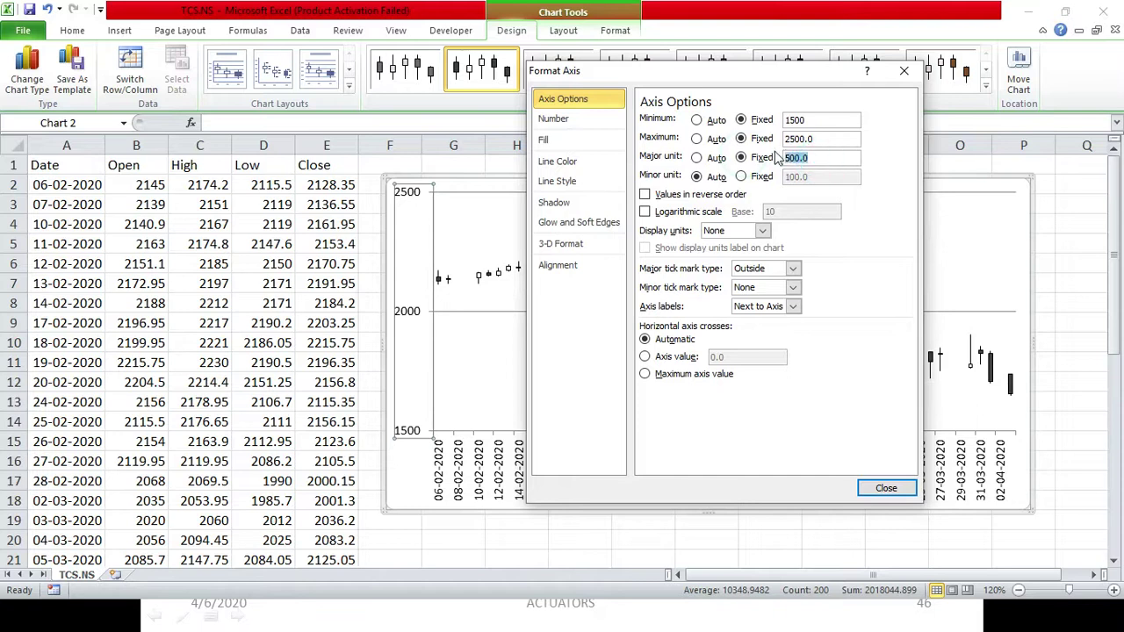
pyautogui.write('50')
pyautogui.click(741, 176)
pyautogui.moveTo(819, 176); pyautogui.dragTo(745, 175)
pyautogui.write('25')
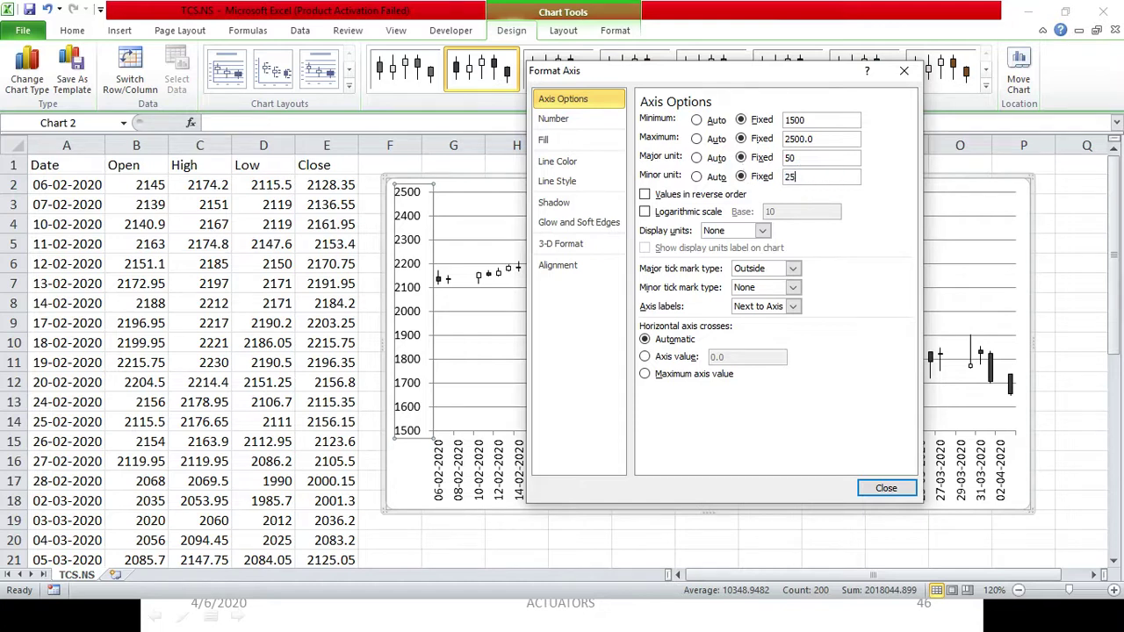
pyautogui.click(891, 488)
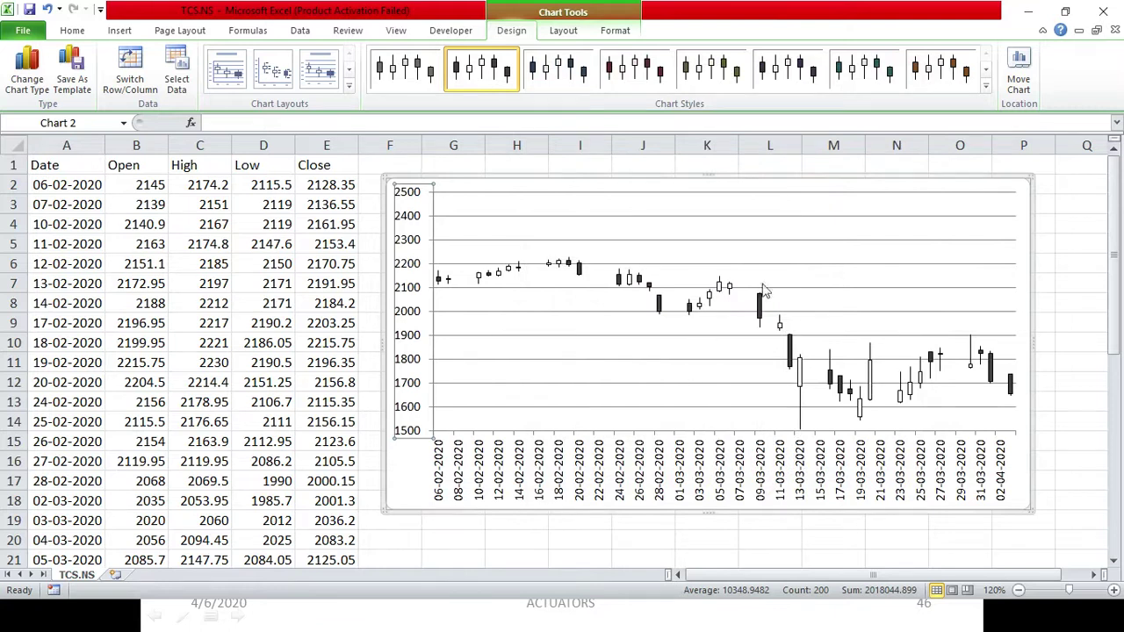
# Change the vertical axis's fixed maximum to 2300 and its fixed major unit to 50
pyautogui.doubleClick(415, 244)
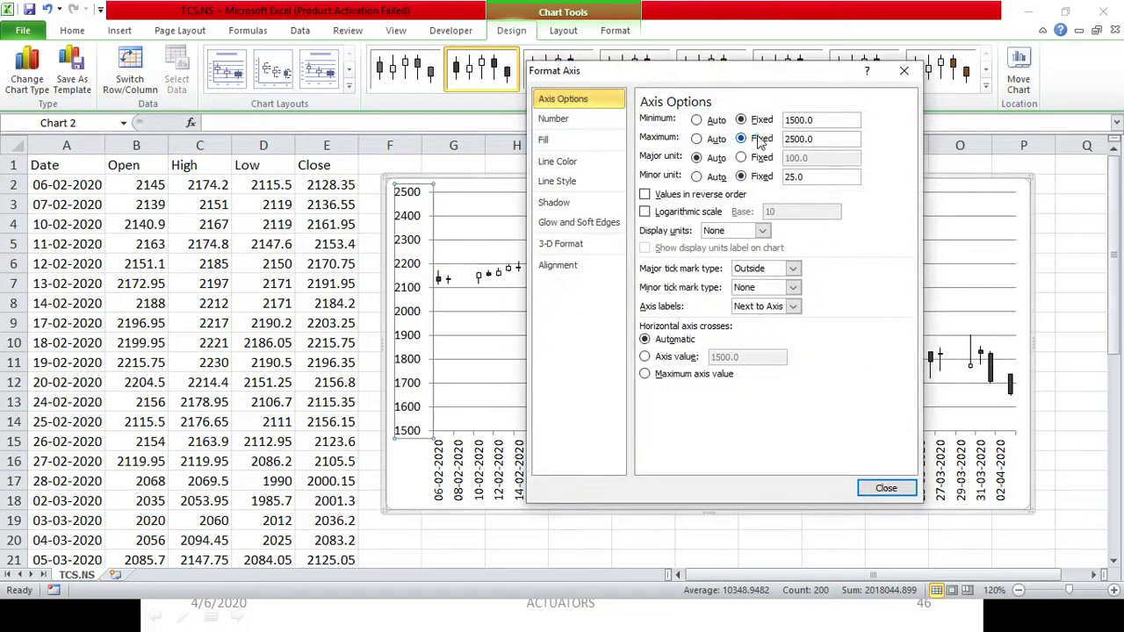
pyautogui.click(796, 140)
pyautogui.press('BackSpace')
pyautogui.click(768, 157)
pyautogui.doubleClick(794, 158)
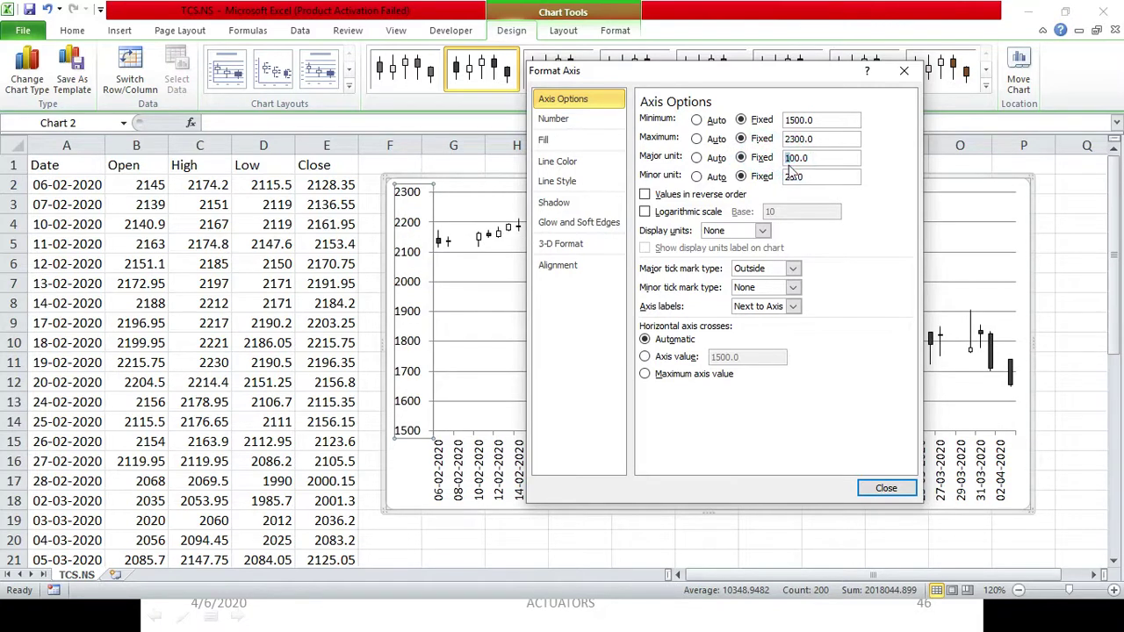
pyautogui.write('50')
pyautogui.click(760, 177)
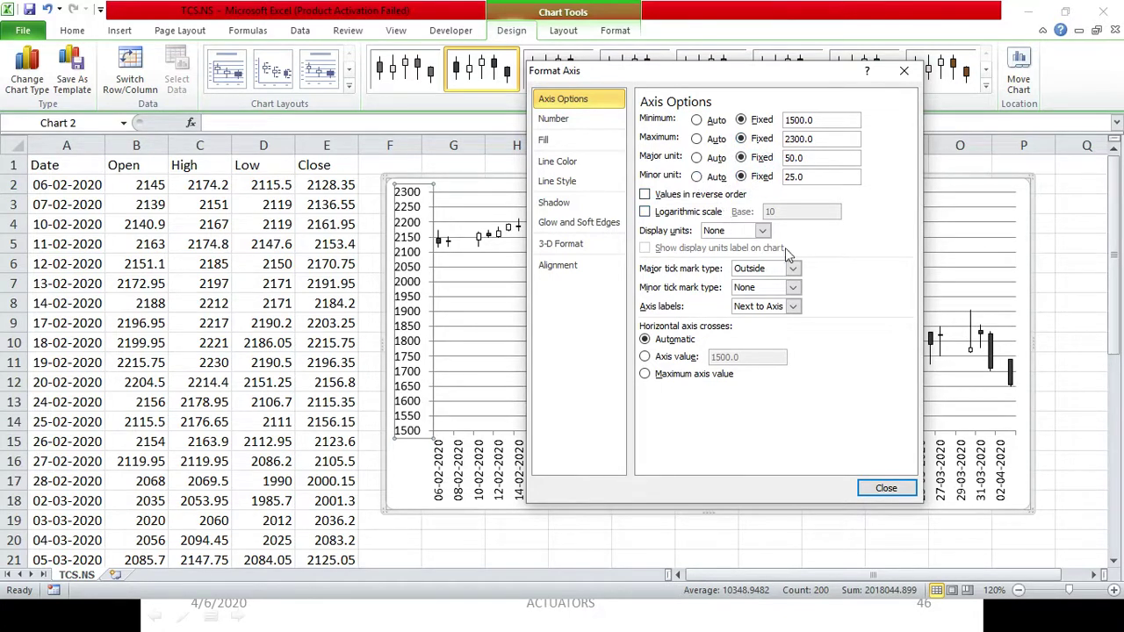
pyautogui.click(881, 488)
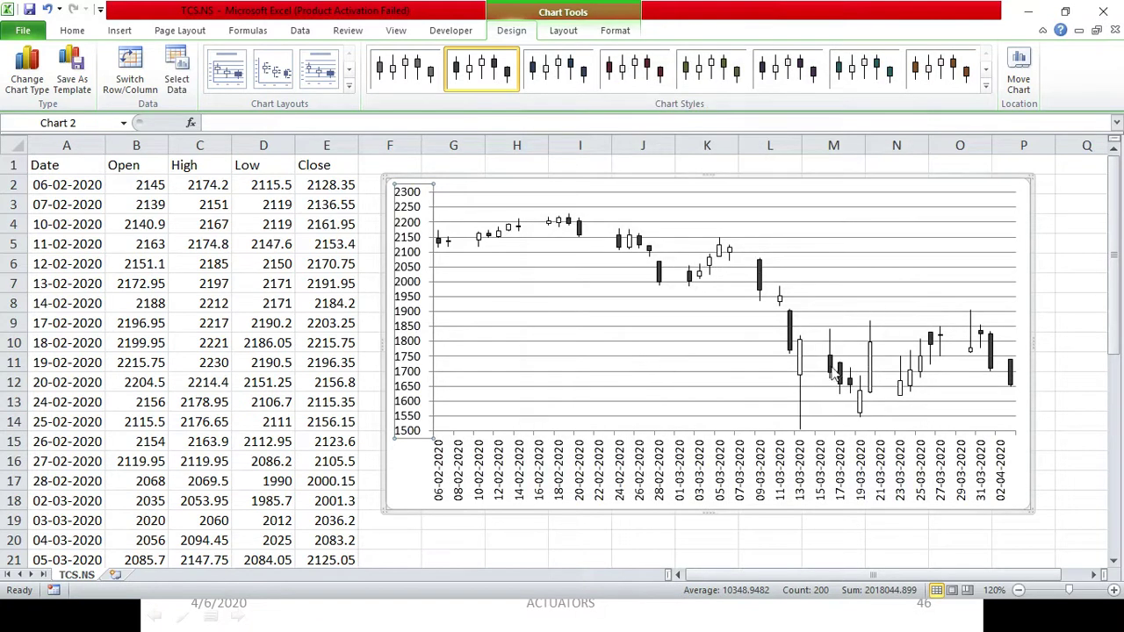
# Delete the horizontal gridlines from the candlestick chart
pyautogui.click(841, 253)
pyautogui.press('Delete')
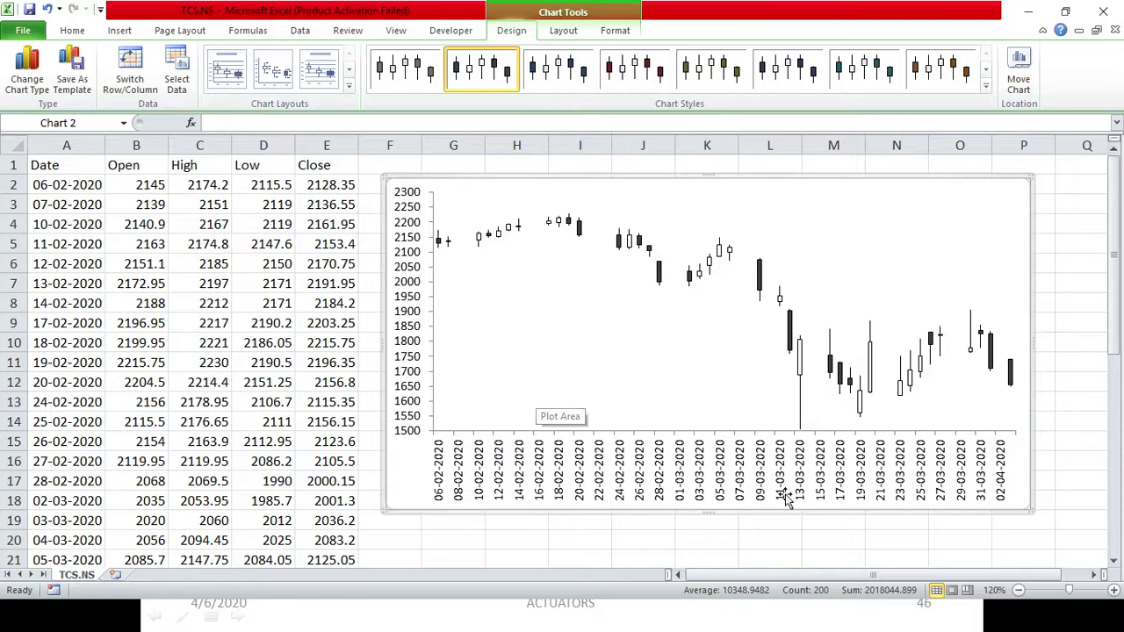
# Enlarge the candlestick chart in width and height so it spans about columns F to Q, down to row 20
pyautogui.moveTo(707, 519); pyautogui.dragTo(708, 534)
pyautogui.moveTo(1033, 356); pyautogui.dragTo(1078, 375)
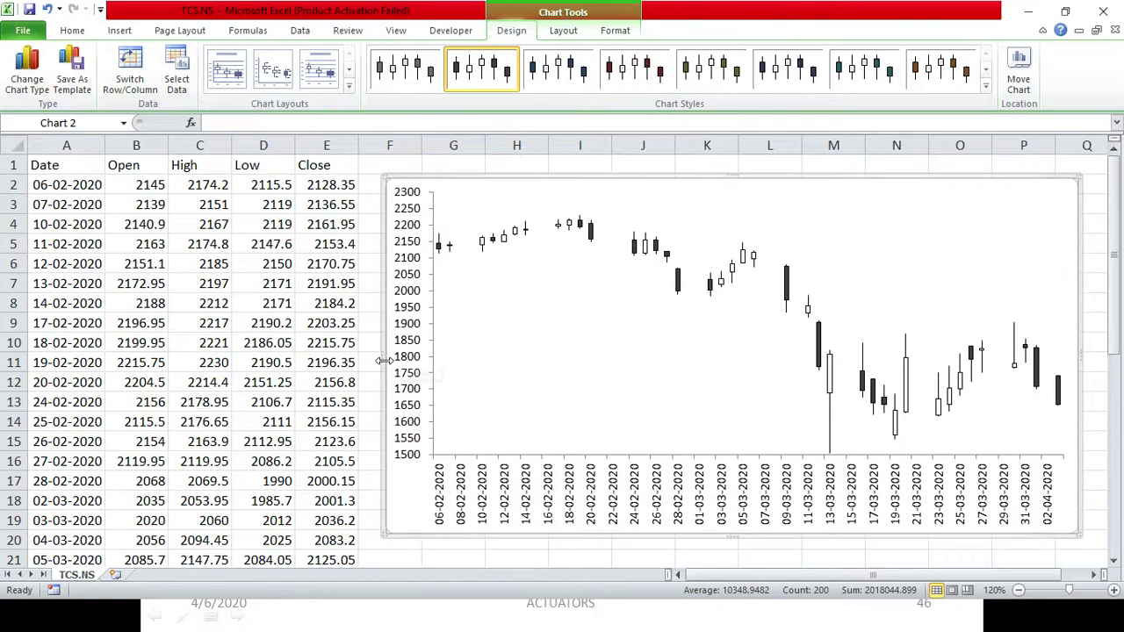
pyautogui.moveTo(384, 355); pyautogui.dragTo(371, 355)
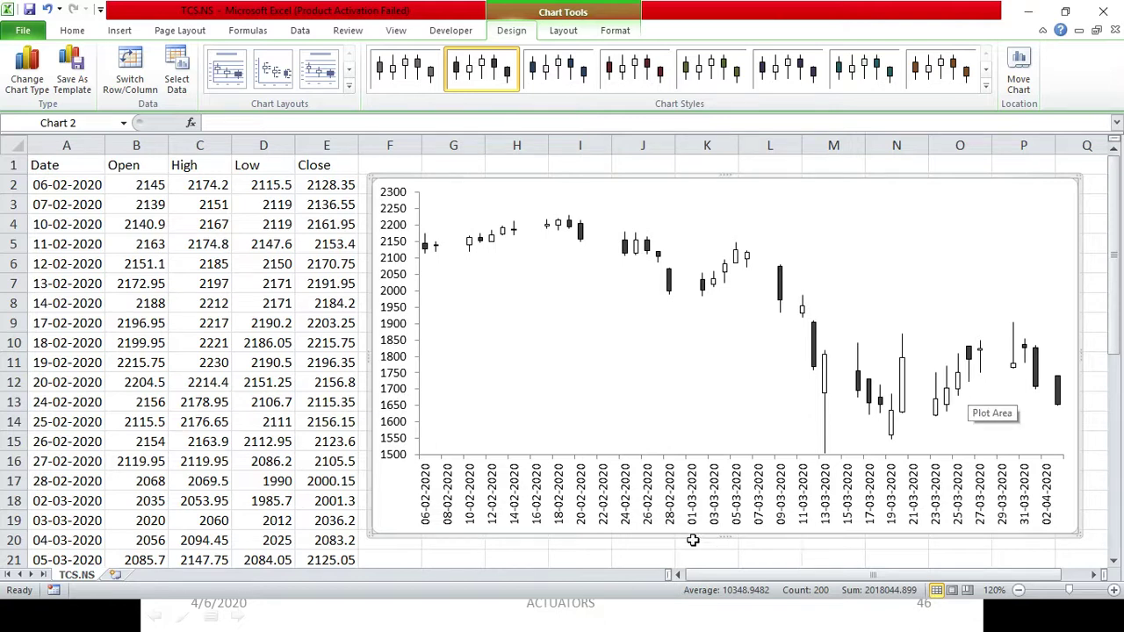
pyautogui.moveTo(721, 537); pyautogui.dragTo(721, 552)
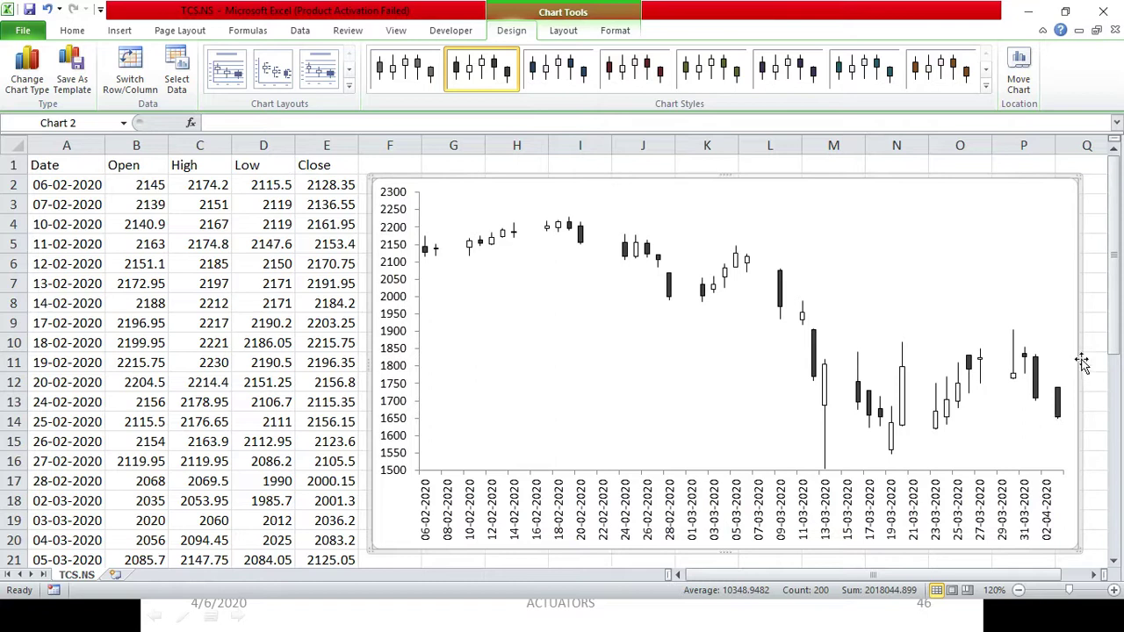
pyautogui.moveTo(1082, 363); pyautogui.dragTo(1099, 362)
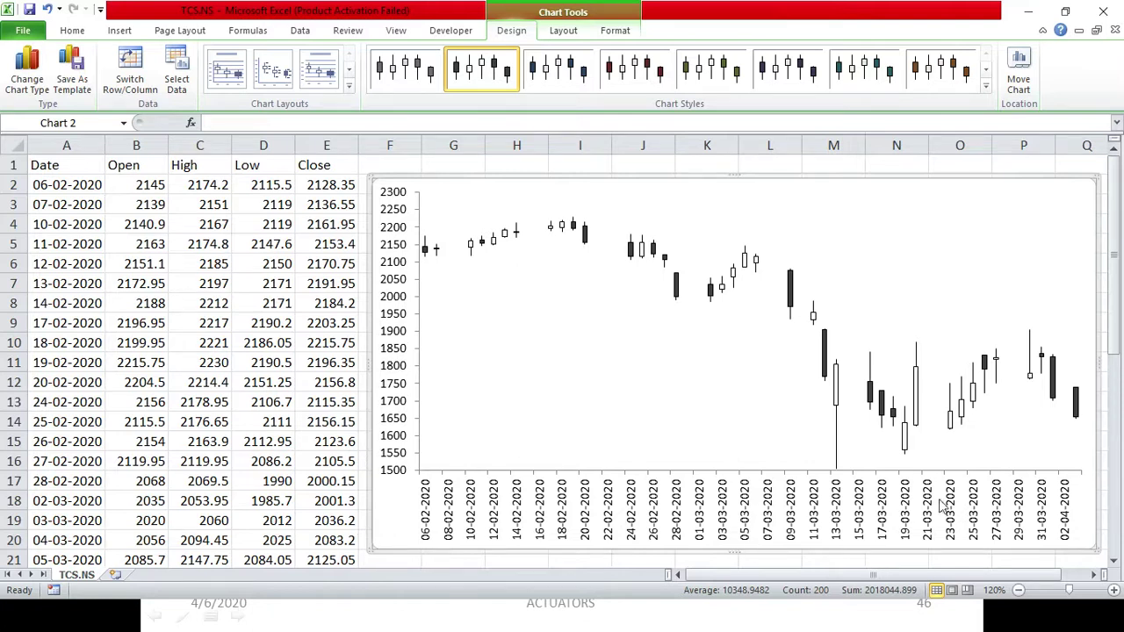
# Set the horizontal date axis's fixed major unit to 1 day
pyautogui.rightClick(939, 520)
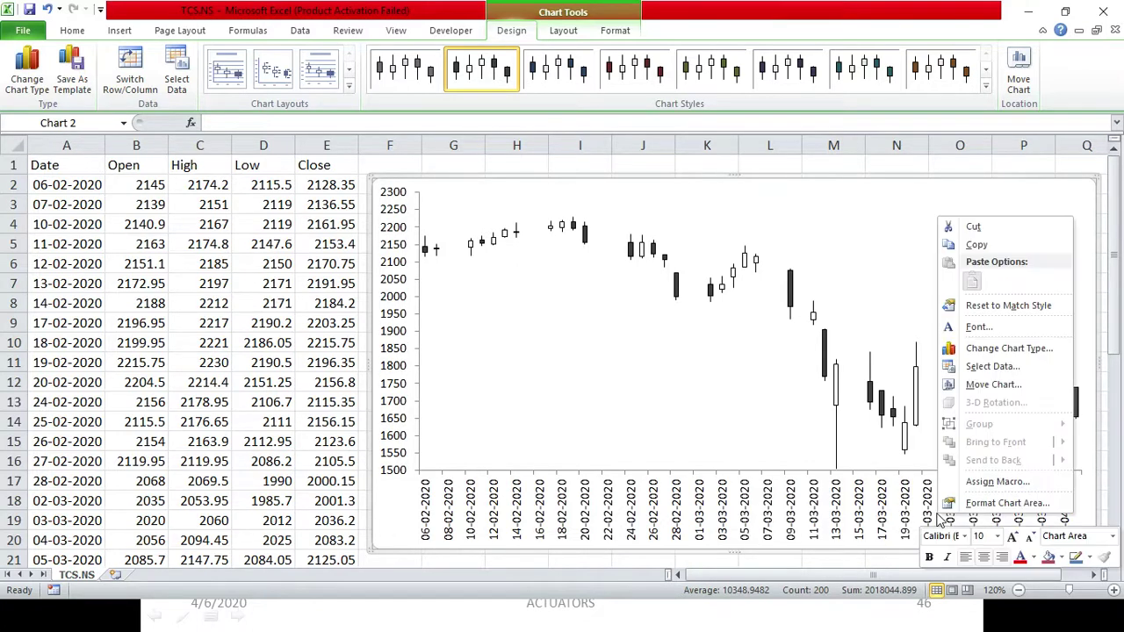
pyautogui.rightClick(795, 510)
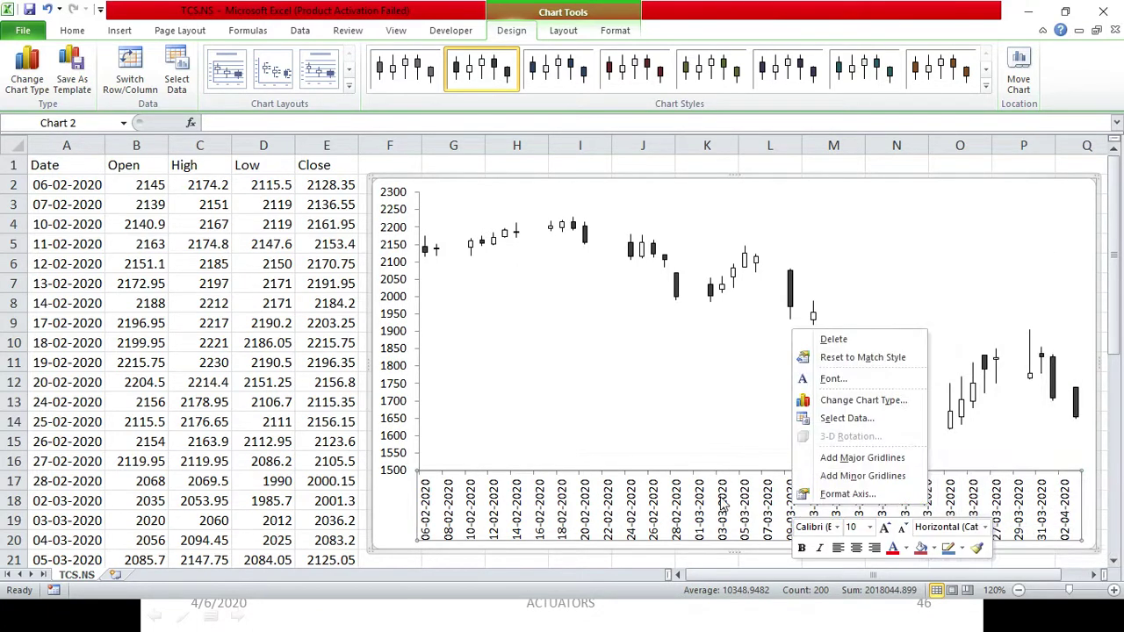
pyautogui.click(839, 495)
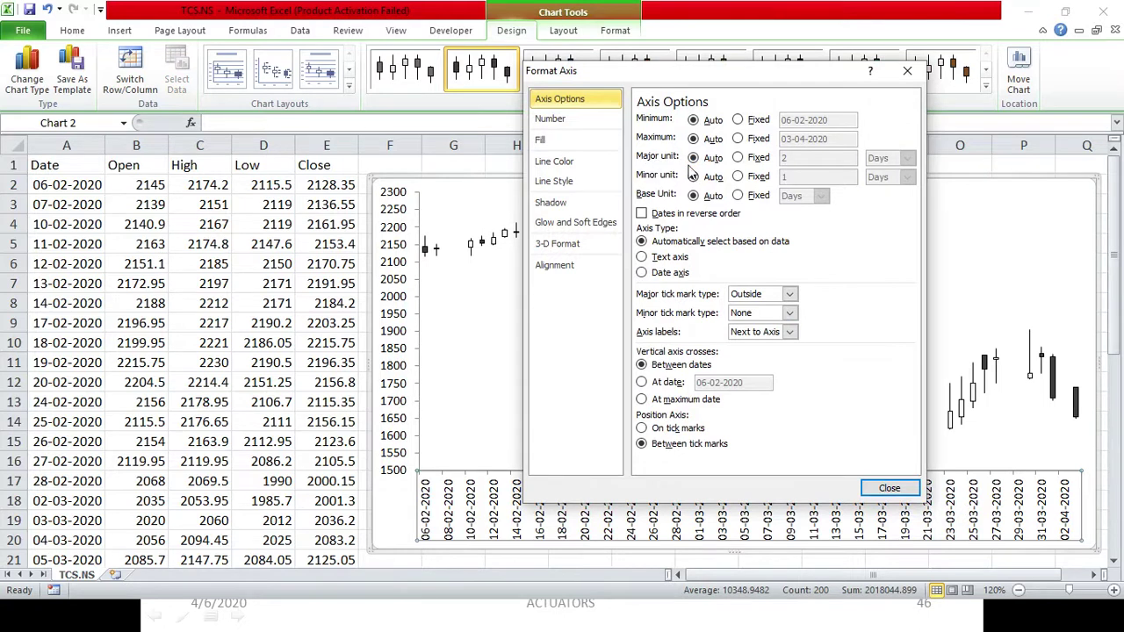
pyautogui.click(739, 159)
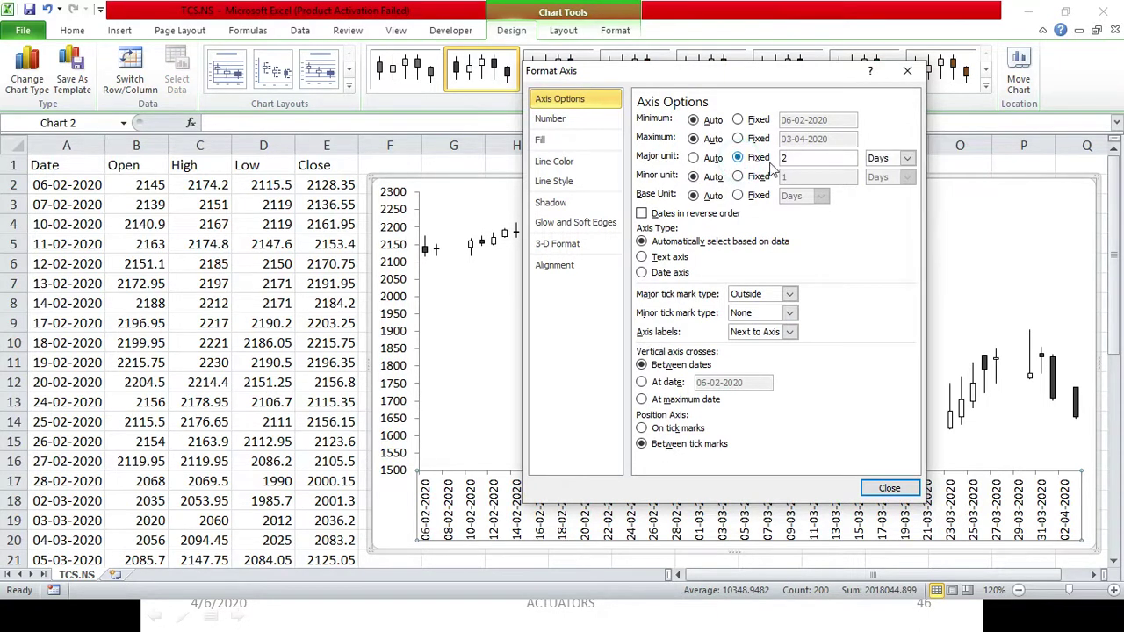
pyautogui.click(814, 158)
pyautogui.click(887, 491)
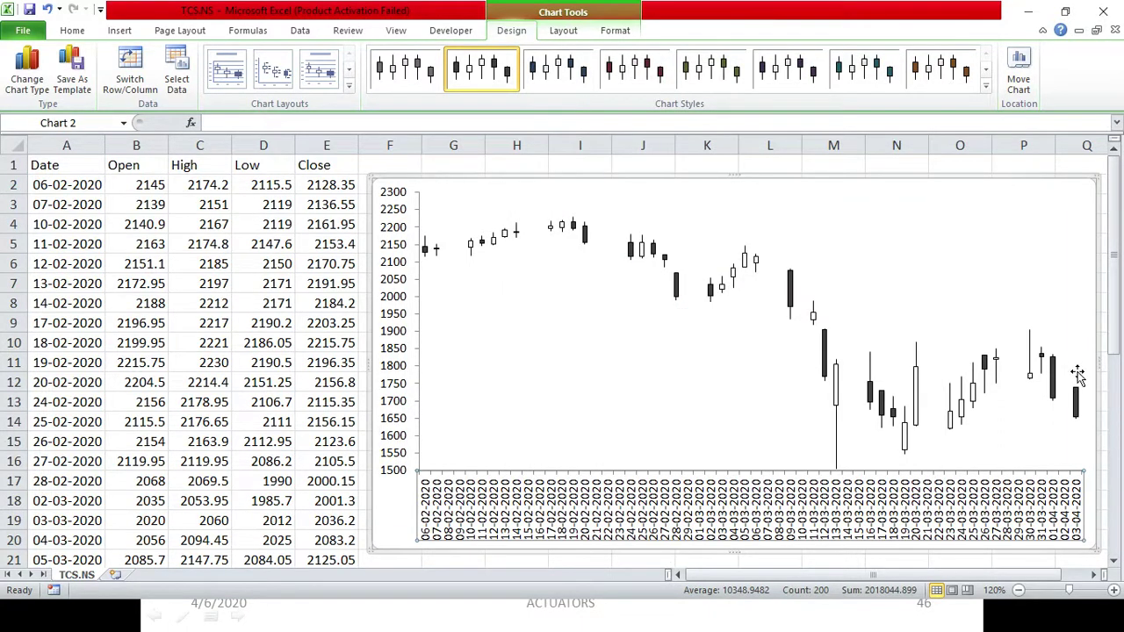
# Move the chart over part of column E and enlarge it to about column Q and row 21
pyautogui.click(592, 405)
pyautogui.moveTo(505, 408); pyautogui.dragTo(497, 416)
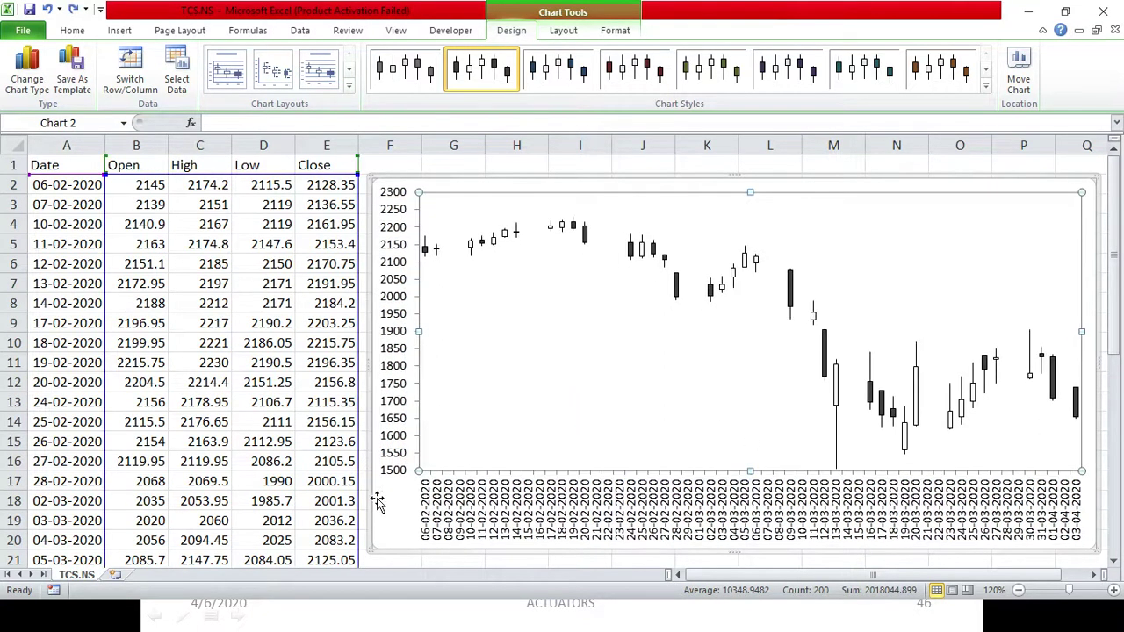
pyautogui.moveTo(389, 507); pyautogui.dragTo(335, 496)
pyautogui.moveTo(1041, 352); pyautogui.dragTo(1075, 356)
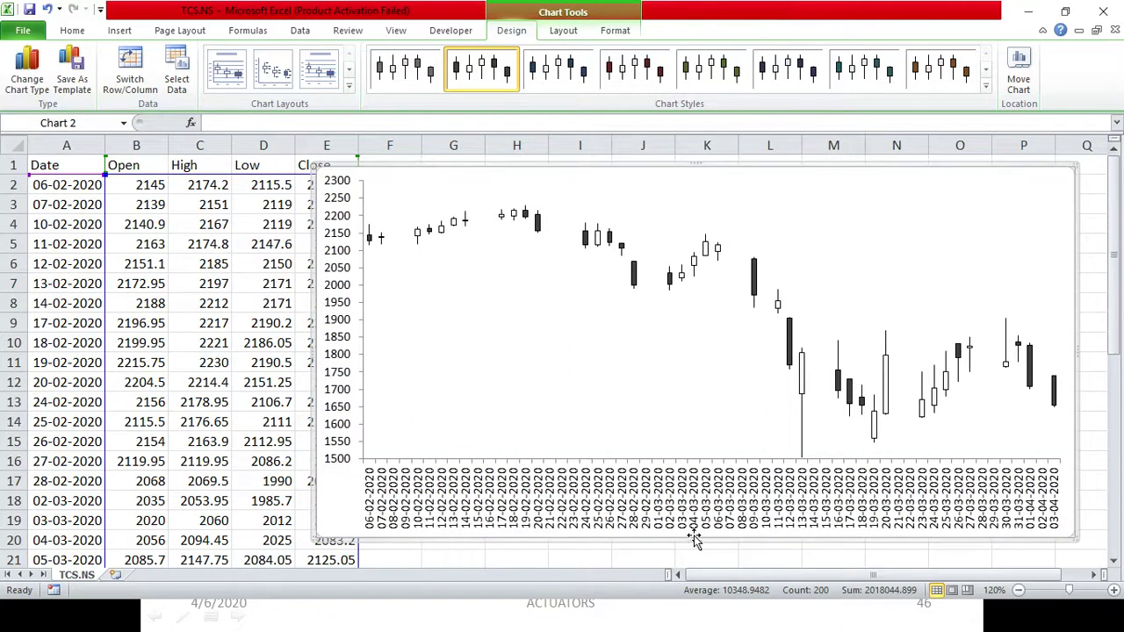
pyautogui.moveTo(693, 540); pyautogui.dragTo(696, 559)
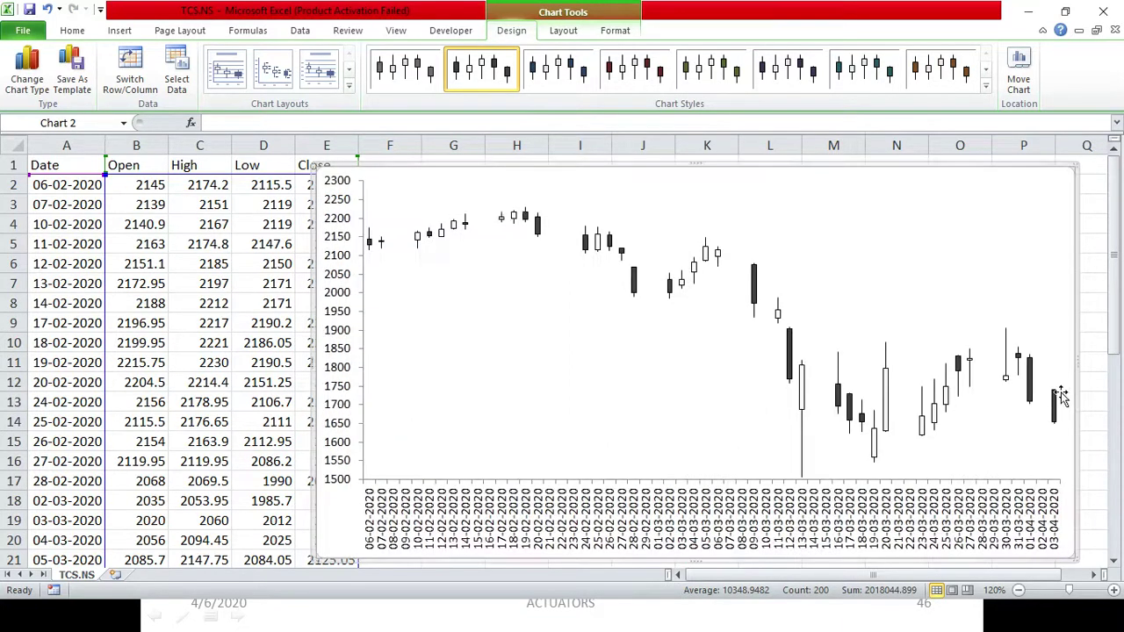
pyautogui.moveTo(1075, 365); pyautogui.dragTo(1086, 363)
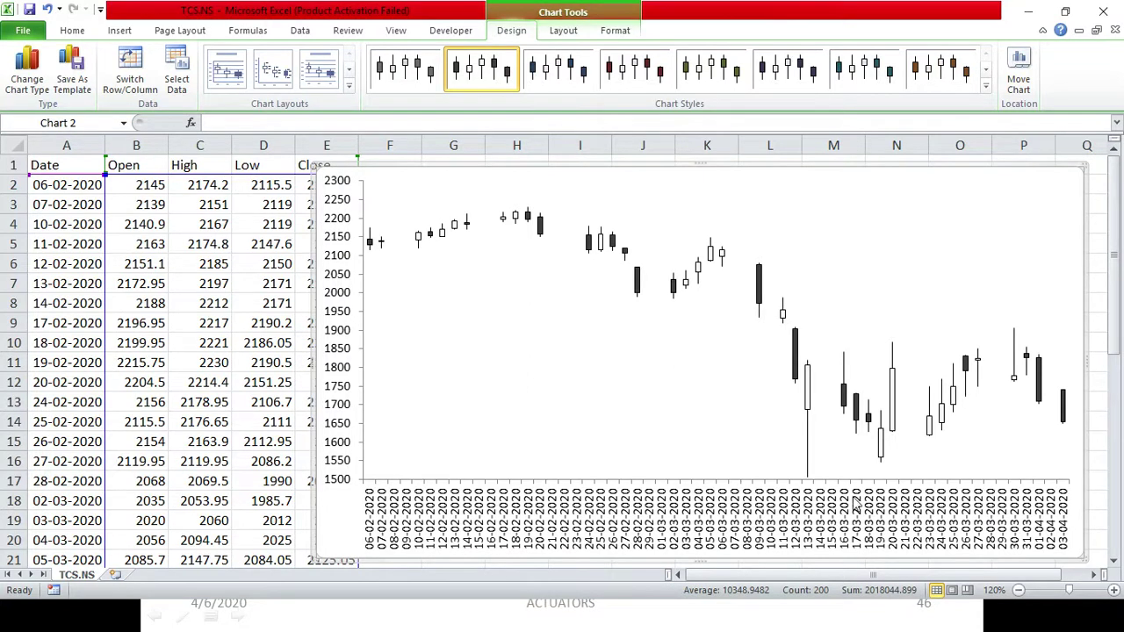
pyautogui.click(212, 336)
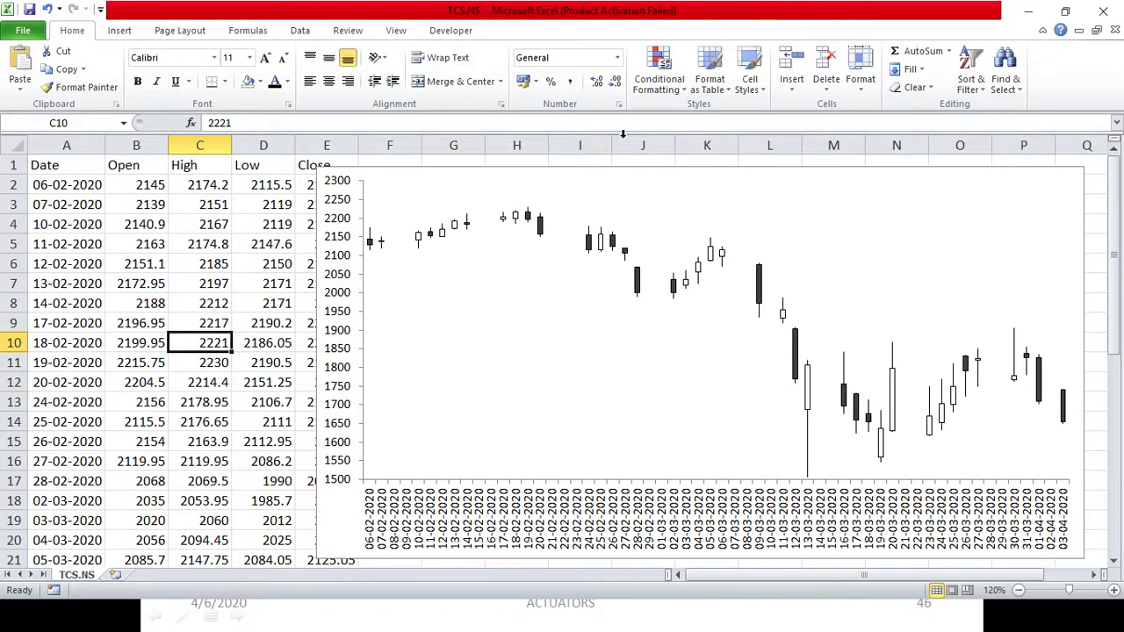
# Add a chart title above the candlestick chart reading "TCS"
pyautogui.click(684, 185)
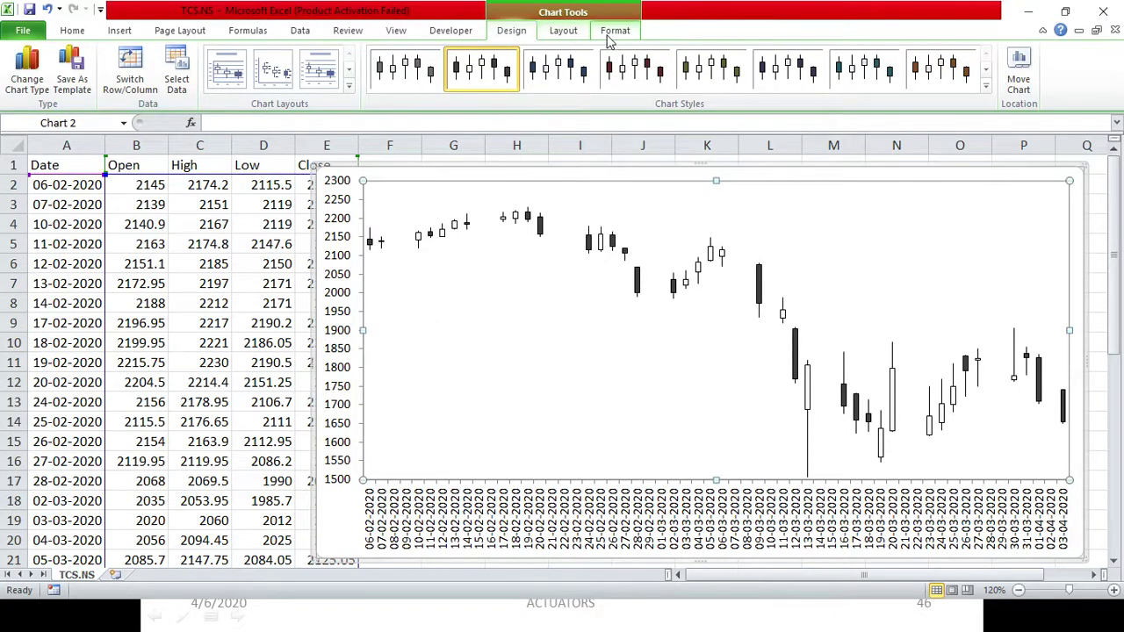
pyautogui.click(608, 37)
pyautogui.click(564, 30)
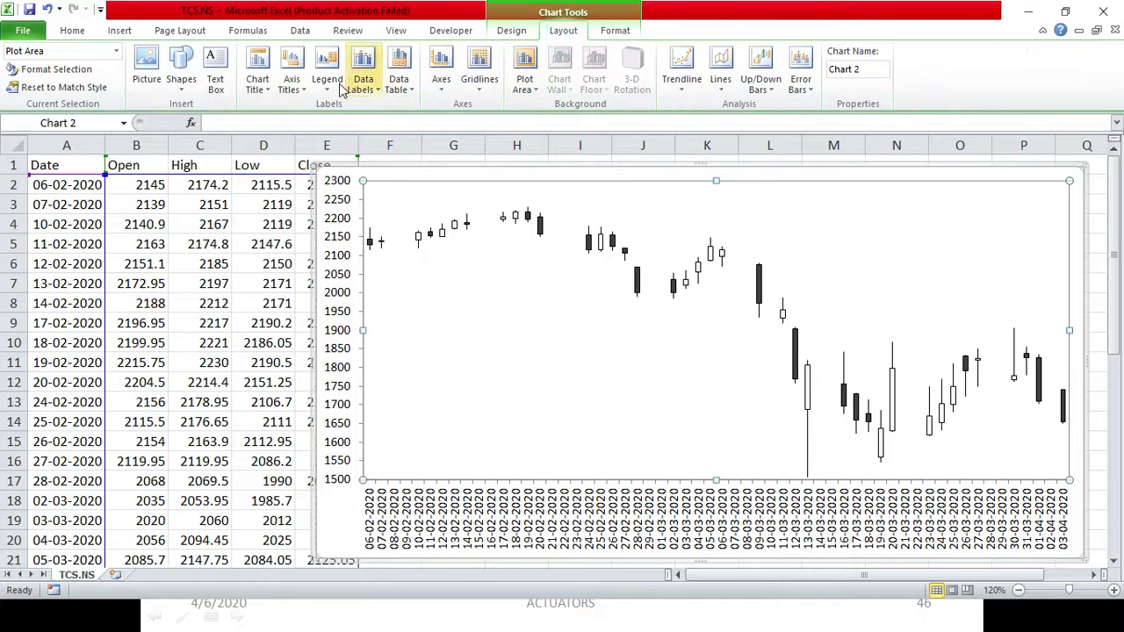
pyautogui.click(257, 75)
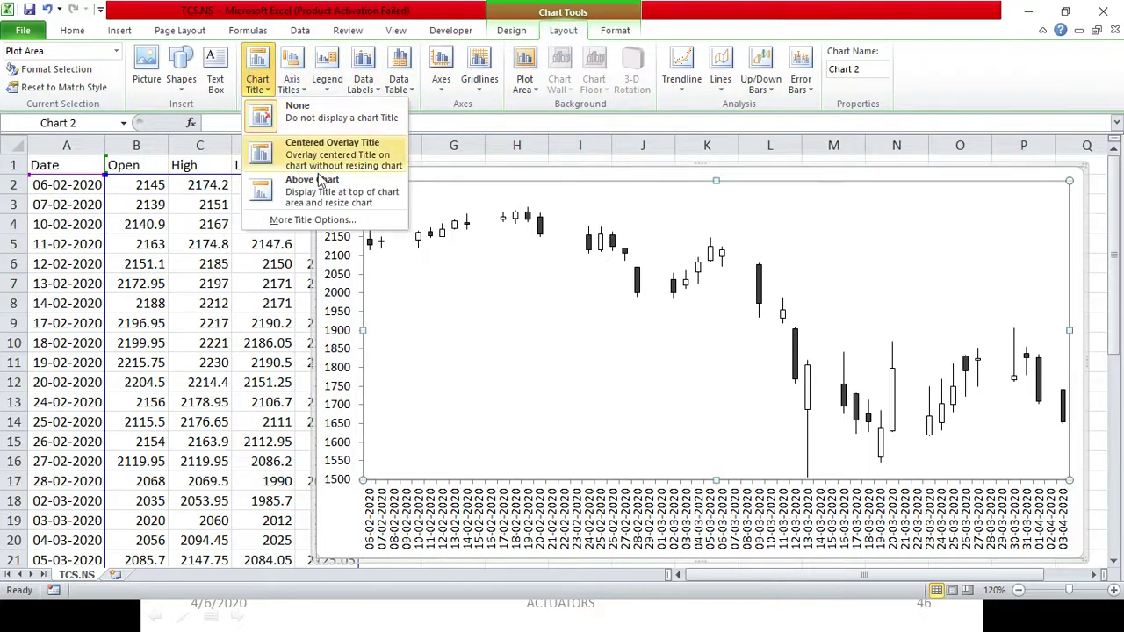
pyautogui.click(318, 180)
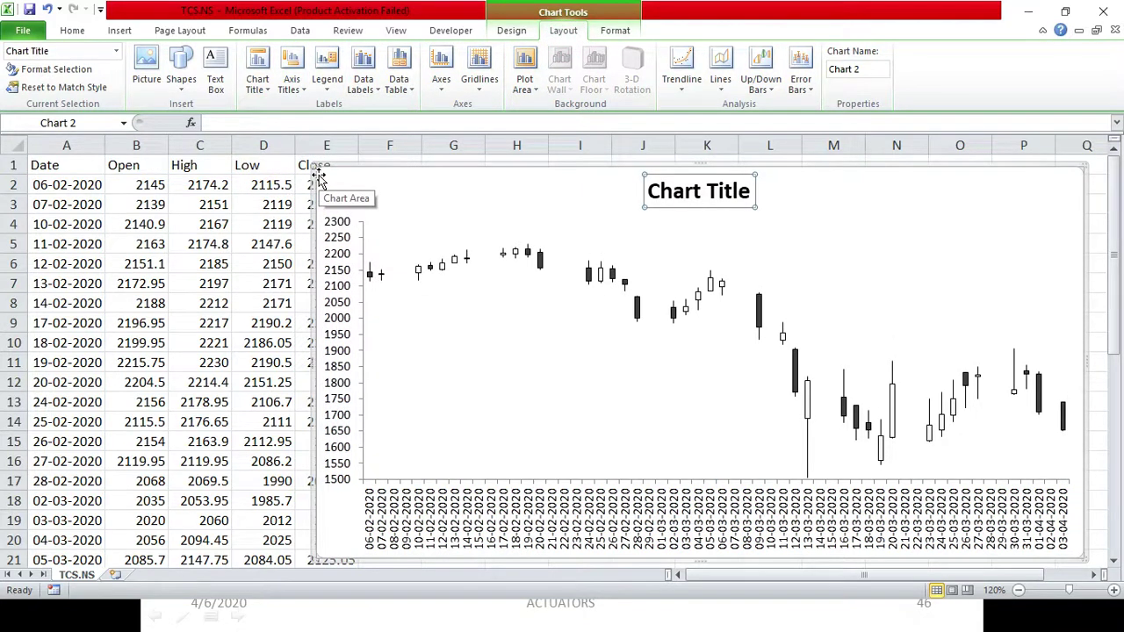
pyautogui.write('TCS')
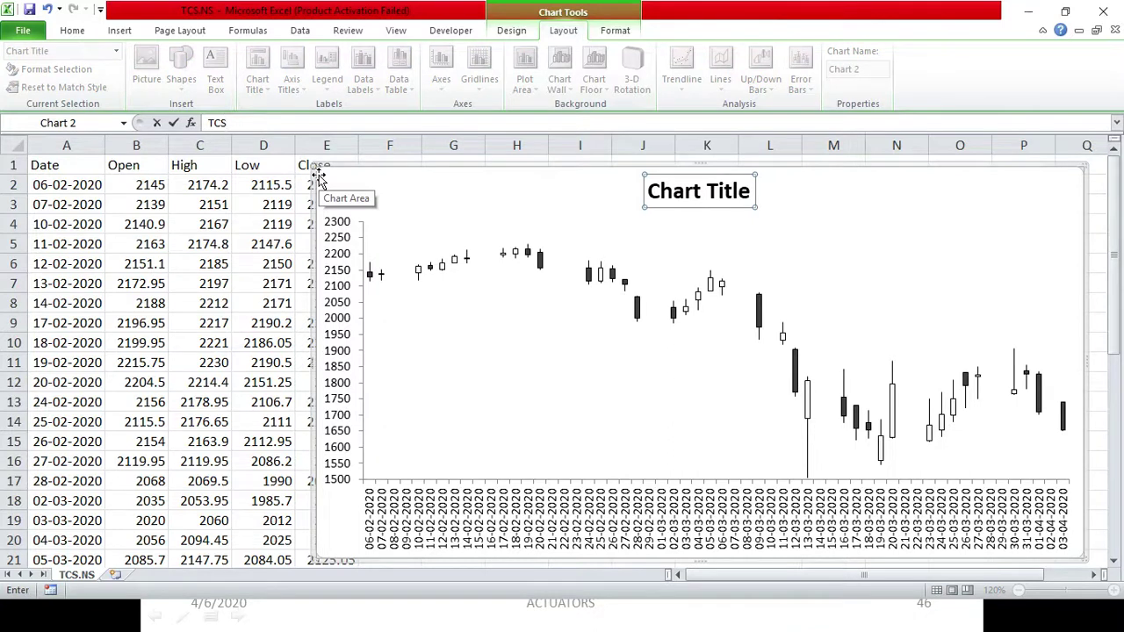
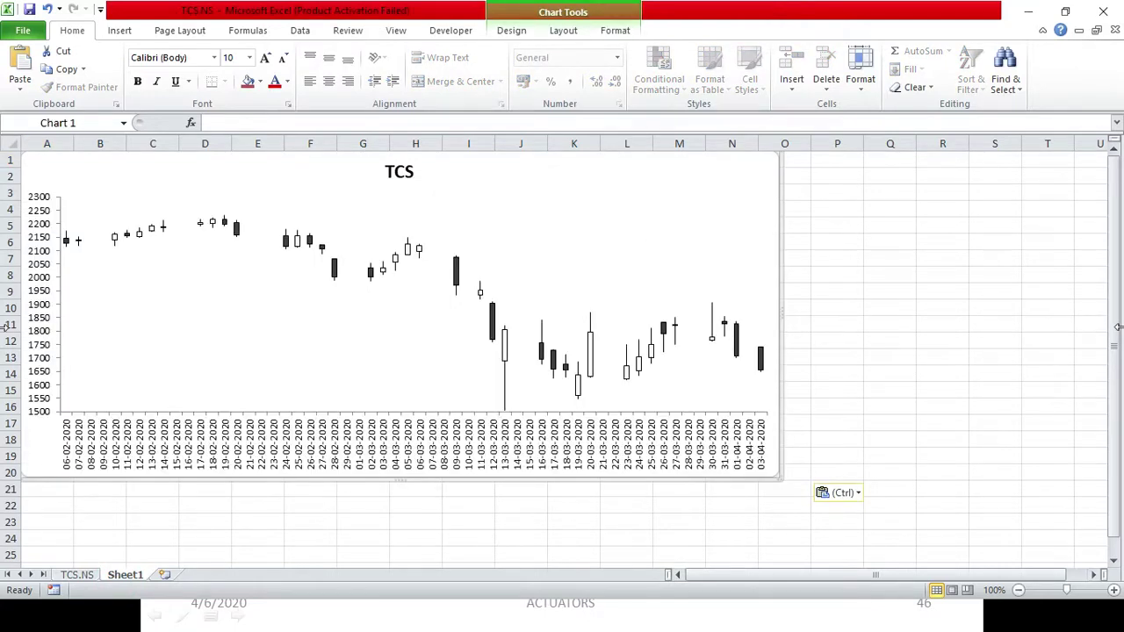
# Reposition the TCS chart on Sheet1 and enlarge it to span about columns A to Q and rows 1 to 24
pyautogui.click(707, 255)
pyautogui.moveTo(707, 255); pyautogui.dragTo(715, 261)
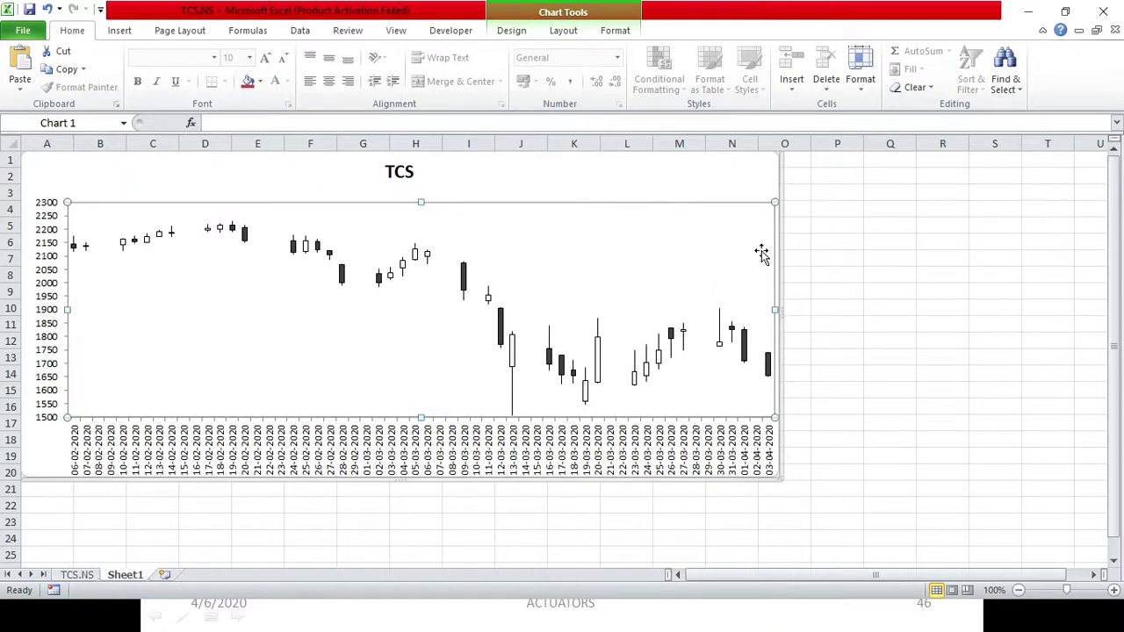
pyautogui.moveTo(710, 171); pyautogui.dragTo(724, 191)
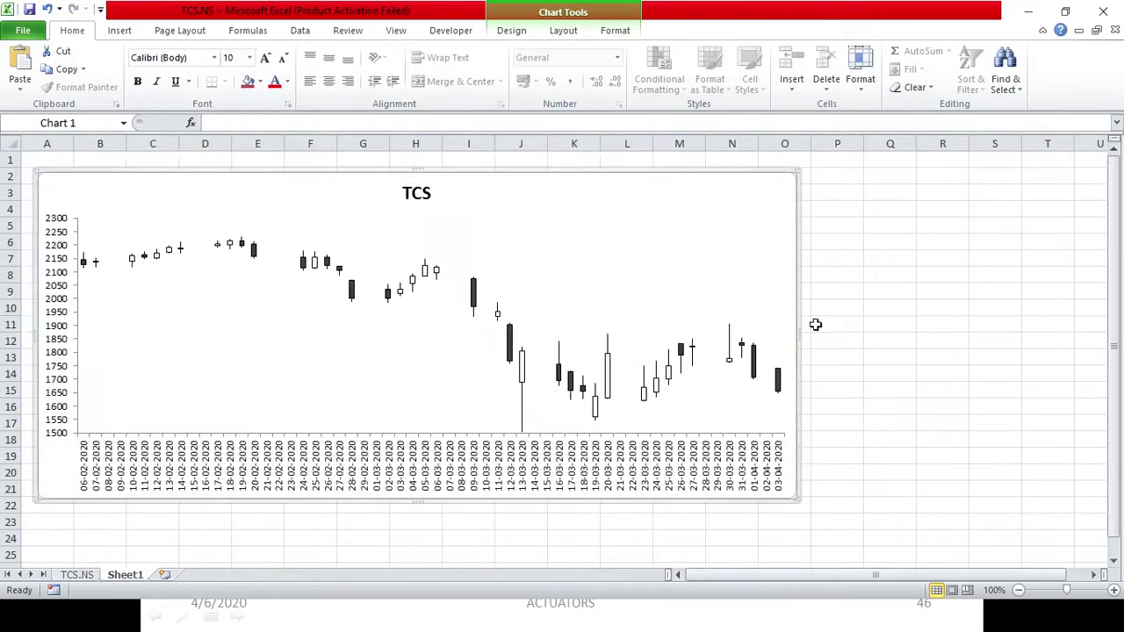
pyautogui.moveTo(796, 332); pyautogui.dragTo(920, 327)
pyautogui.moveTo(482, 501); pyautogui.dragTo(467, 535)
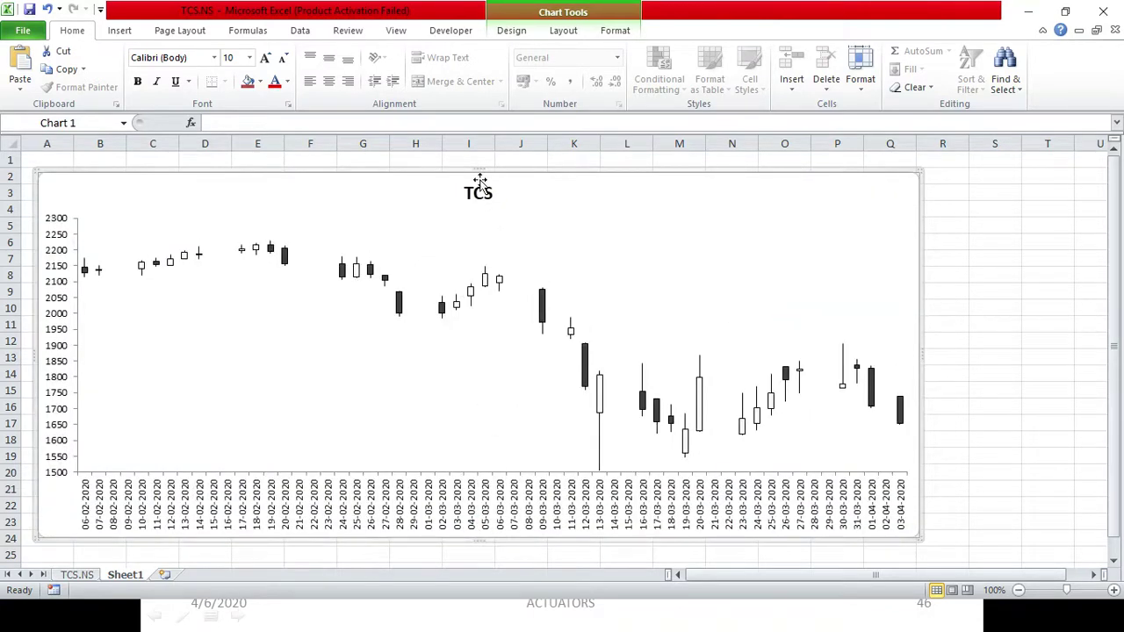
pyautogui.moveTo(478, 169); pyautogui.dragTo(484, 153)
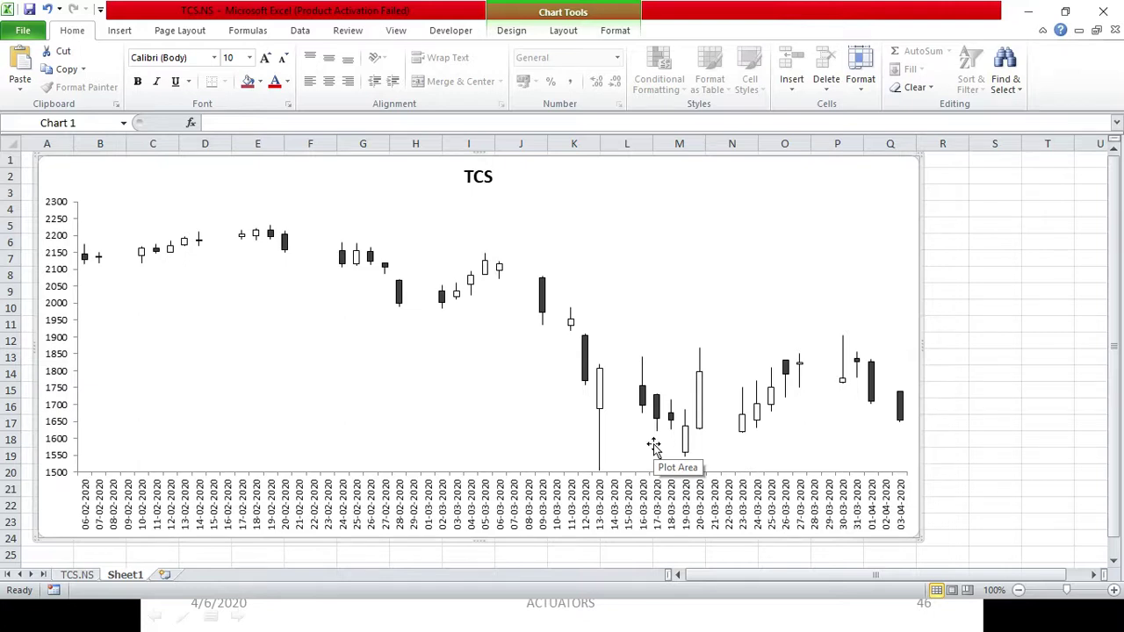
# Switch to the PowerPoint slide show, advance to the candlestick description slide, and return to Excel to examine the TCS chart's candlesticks
pyautogui.hotkey('alt', 'Tab')
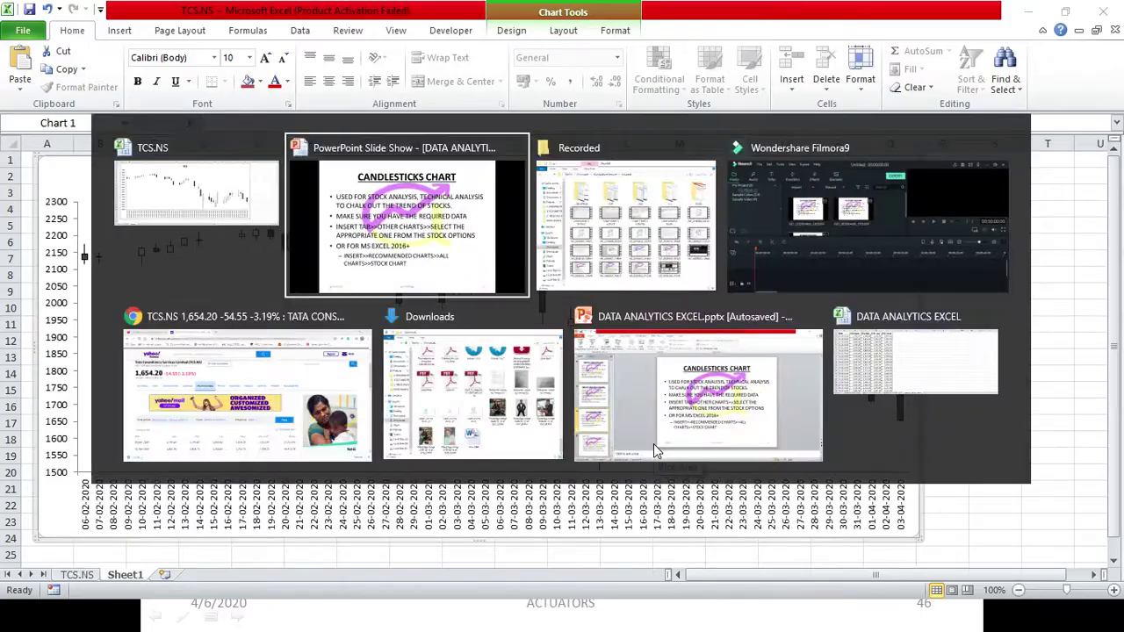
pyautogui.press('Right')
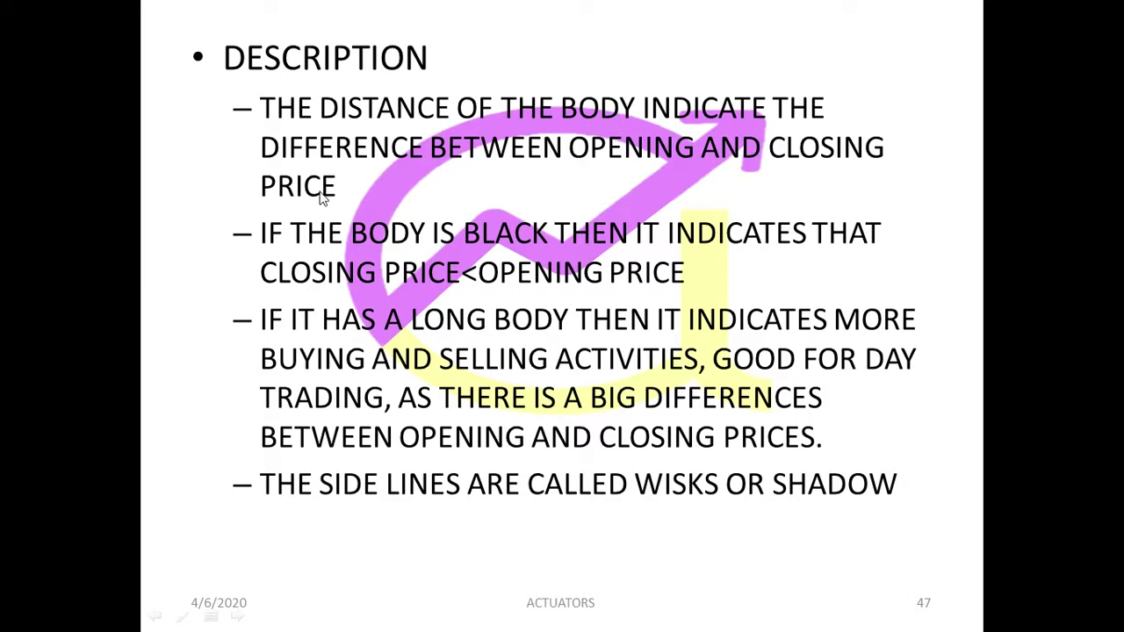
pyautogui.hotkey('alt', 'Tab')
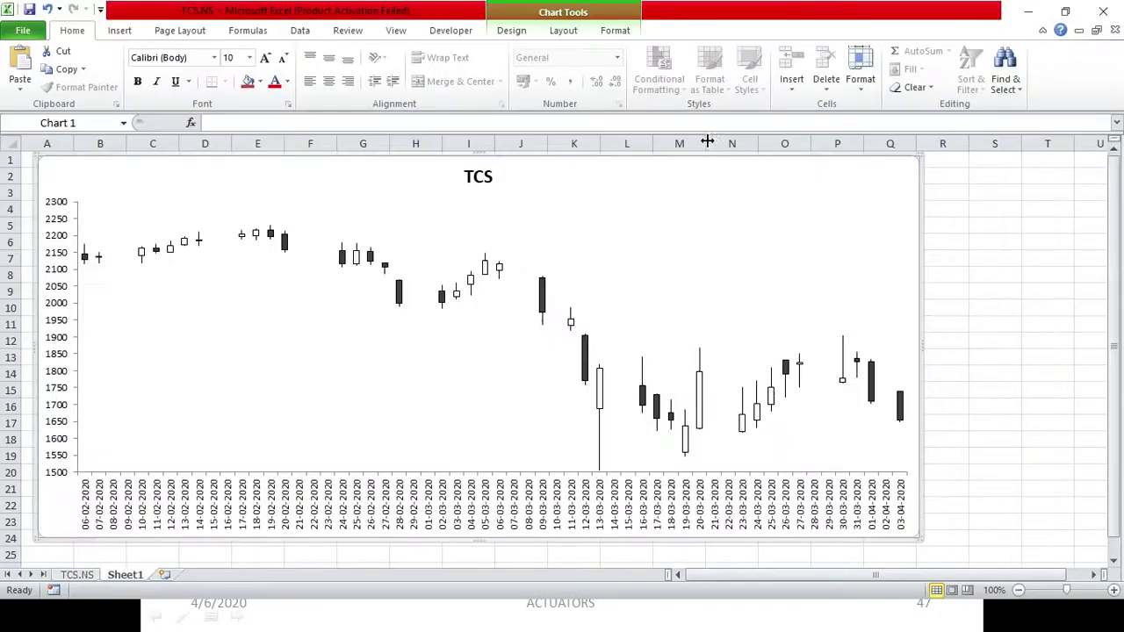
pyautogui.click(951, 195)
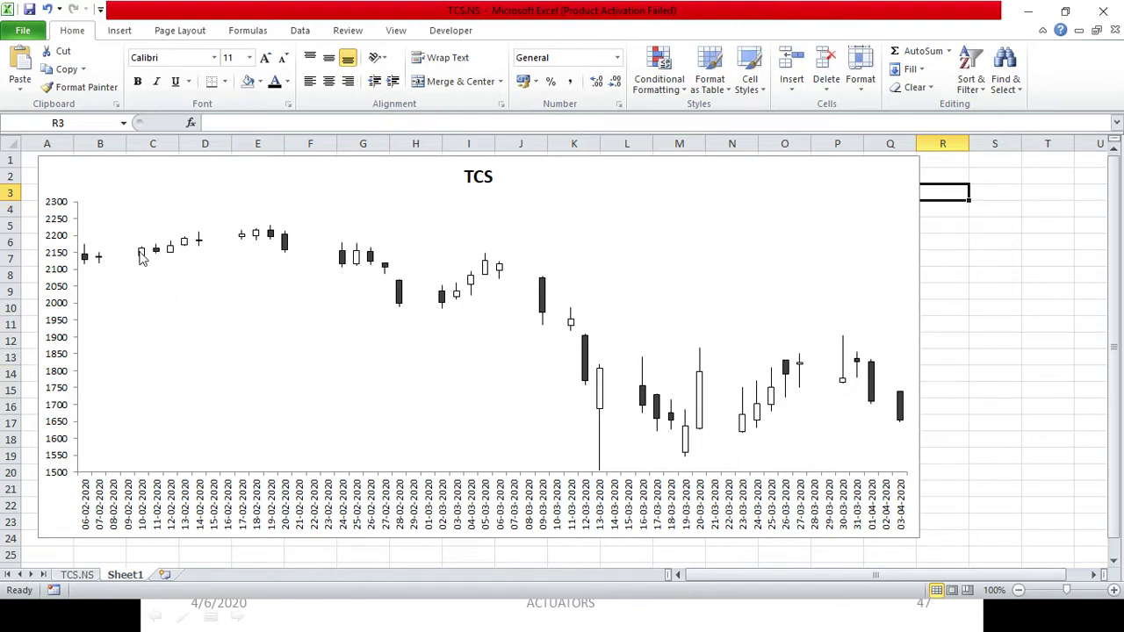
pyautogui.click(406, 299)
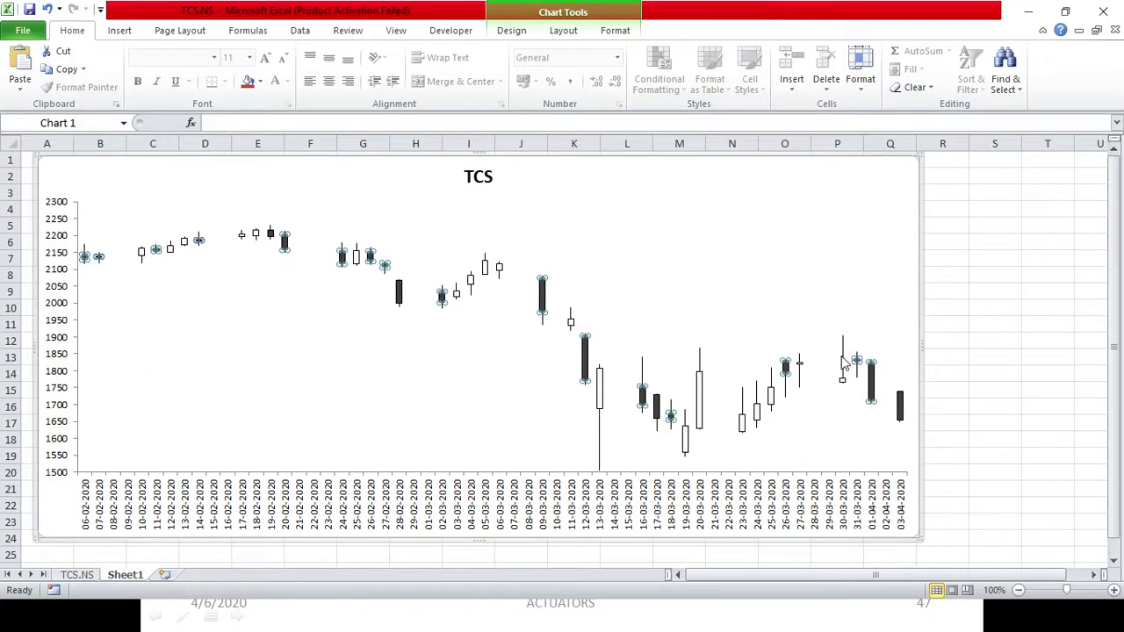
pyautogui.click(1010, 275)
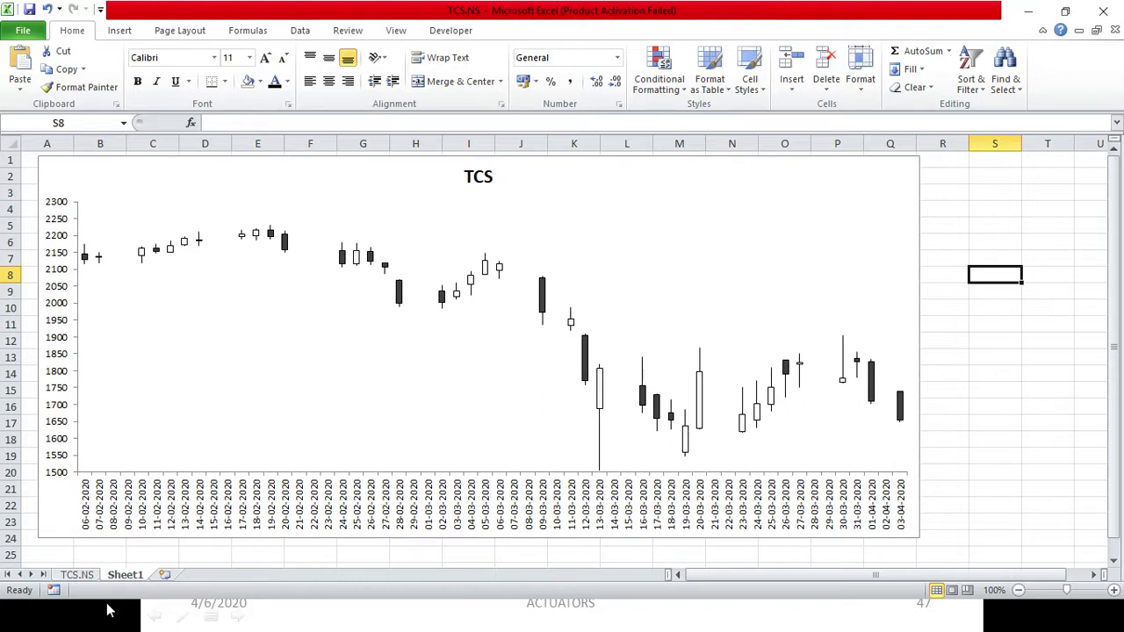
# On the TCS.NS sheet, fill the 19-03-2020 data row (A30:E30) with a light blue colour
pyautogui.click(79, 575)
pyautogui.moveTo(68, 369); pyautogui.dragTo(132, 367)
pyautogui.scroll(-4, 126, 396)
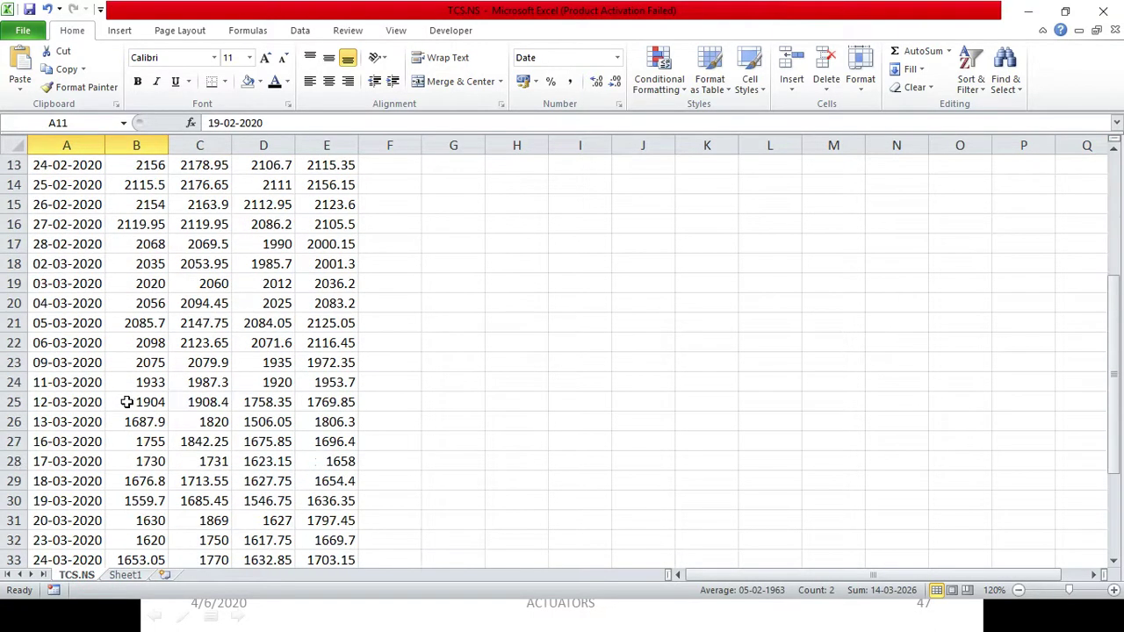
pyautogui.scroll(-2, 71, 495)
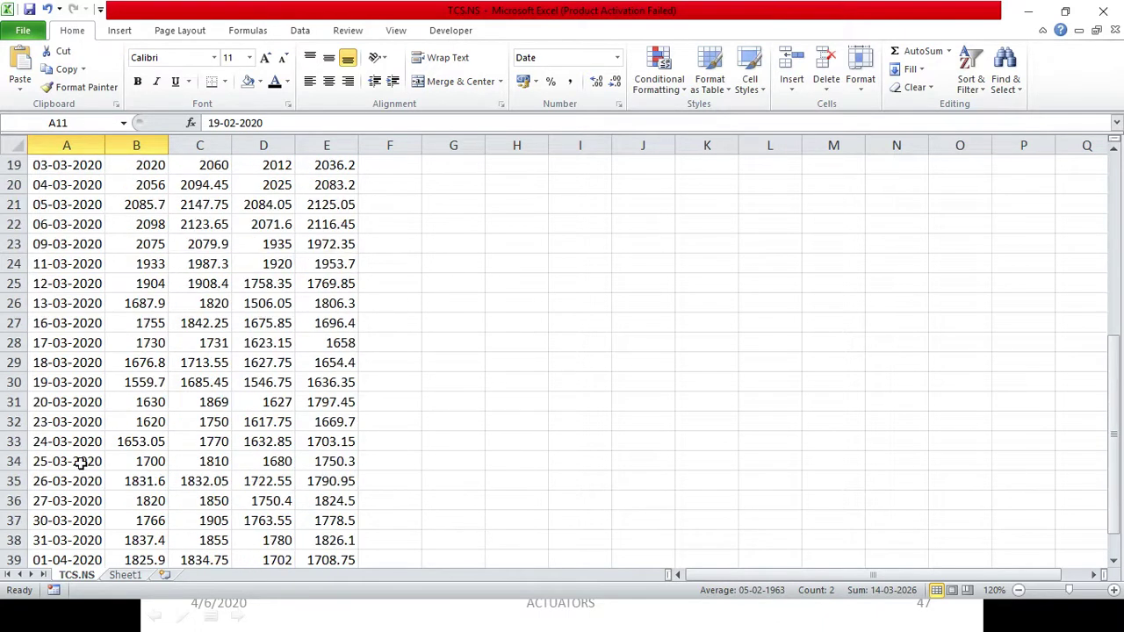
pyautogui.moveTo(64, 383); pyautogui.dragTo(332, 383)
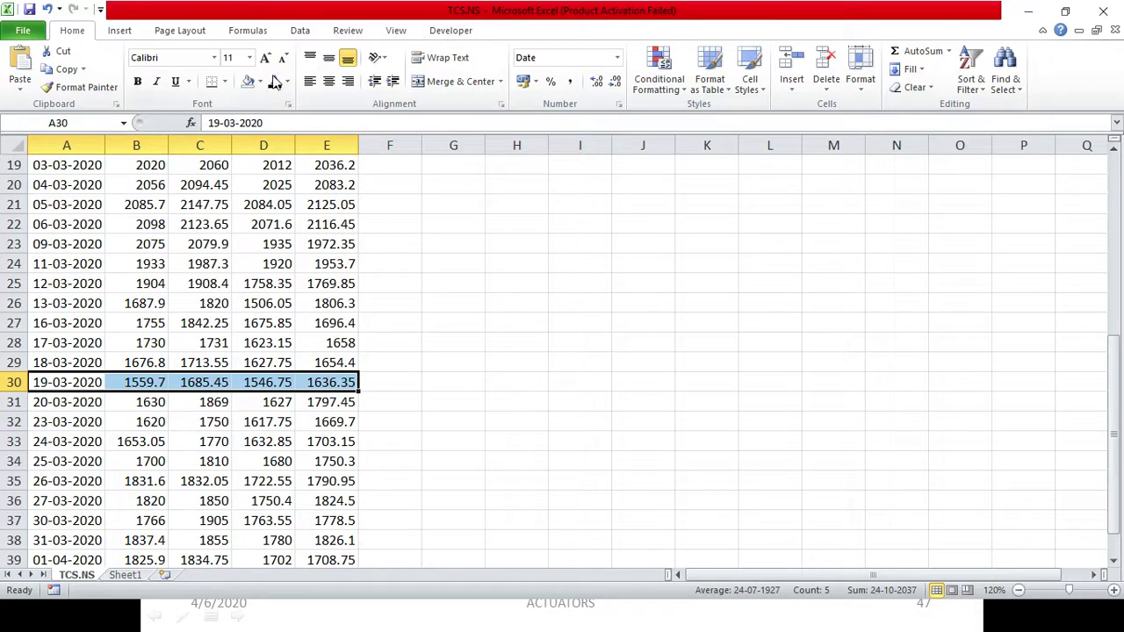
pyautogui.click(261, 81)
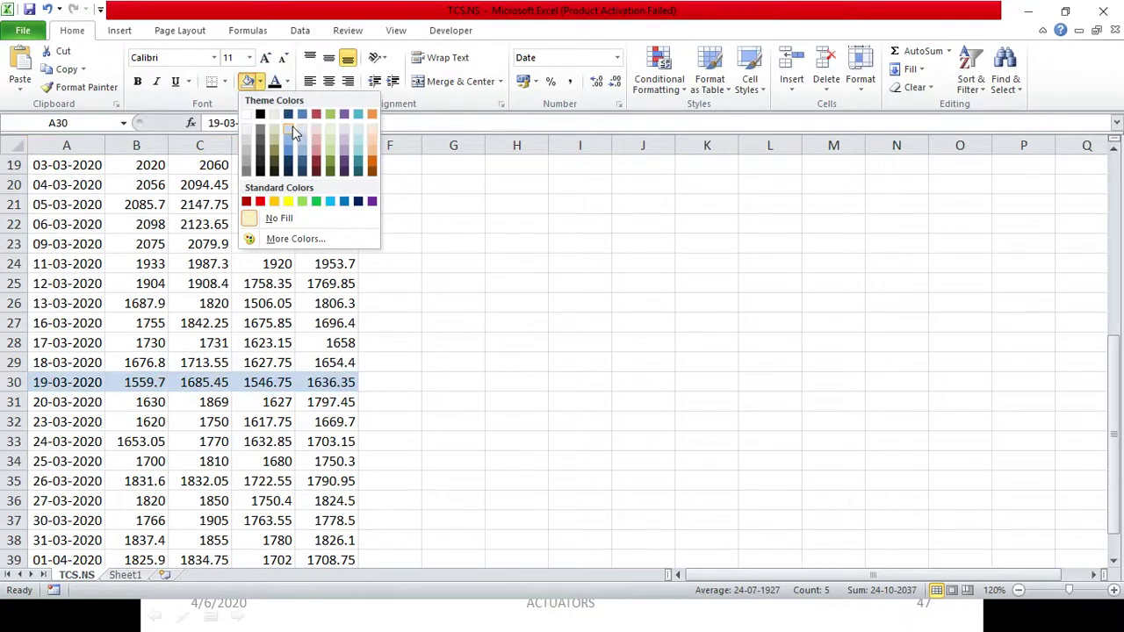
pyautogui.click(292, 126)
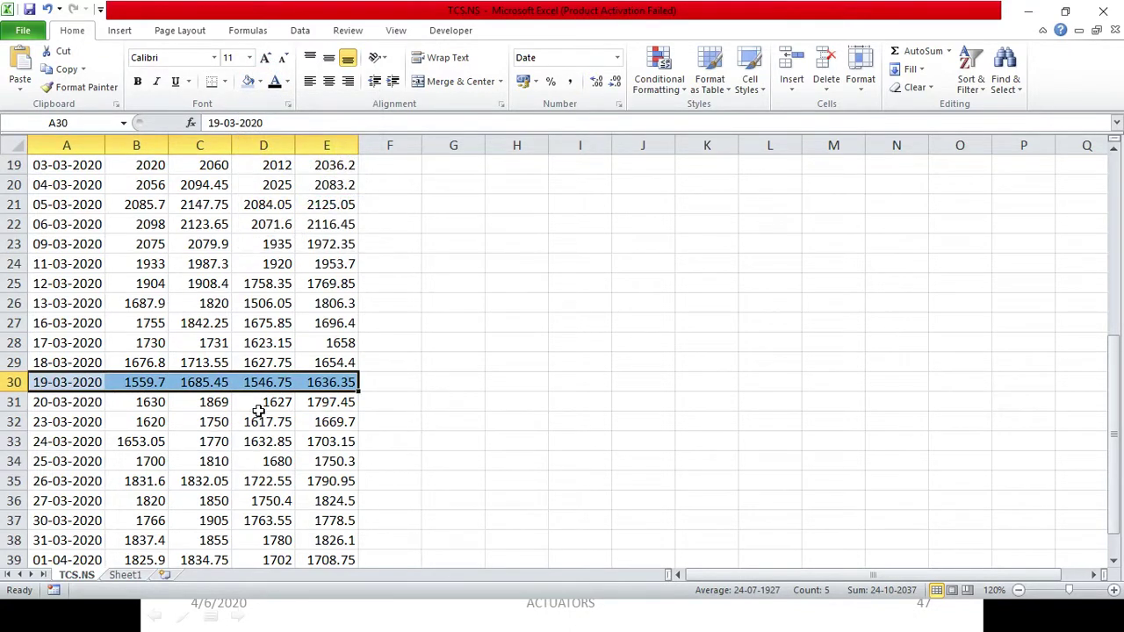
# Check the 19-03-2020 close and open prices, and freeze the header row of the TCS.NS sheet above row 2
pyautogui.click(320, 386)
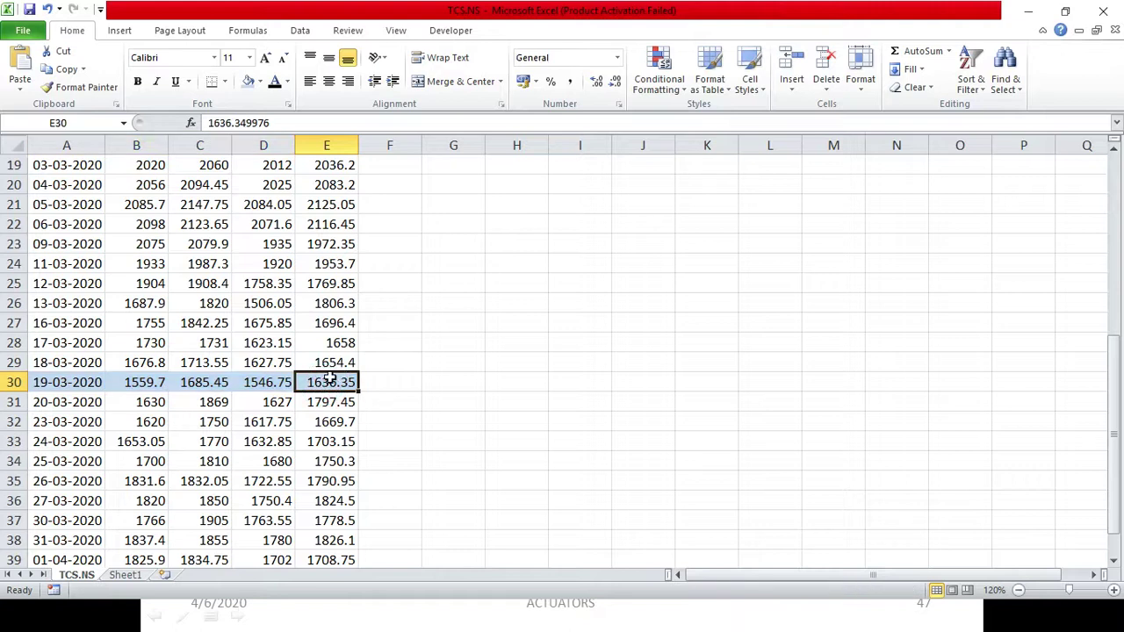
pyautogui.click(148, 377)
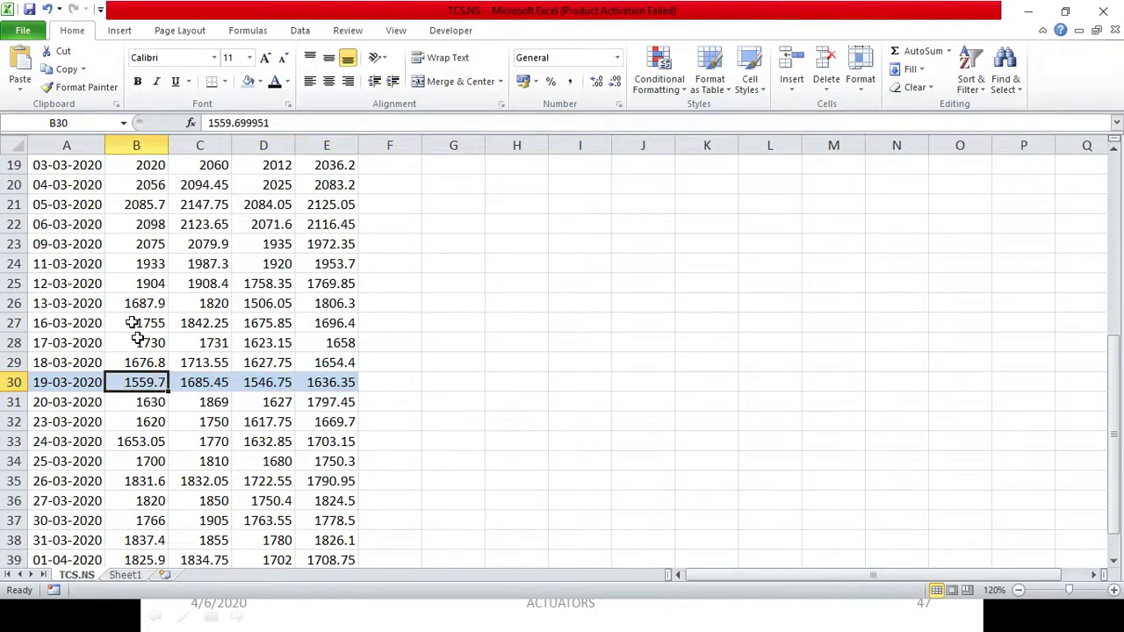
pyautogui.scroll(6, 79, 264)
pyautogui.click(13, 185)
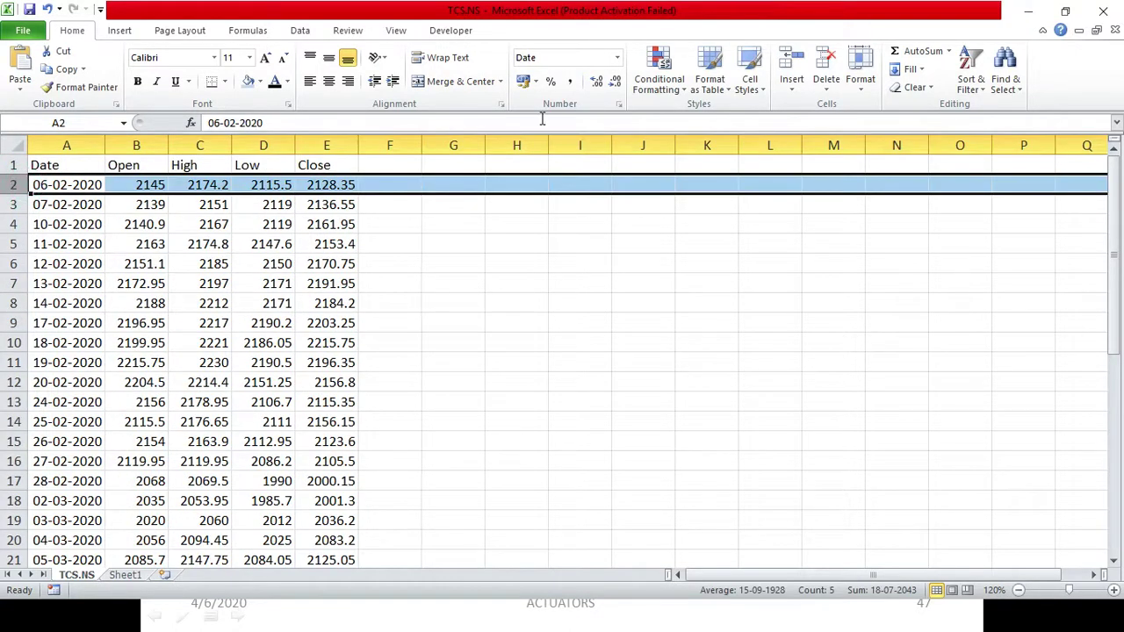
pyautogui.click(416, 33)
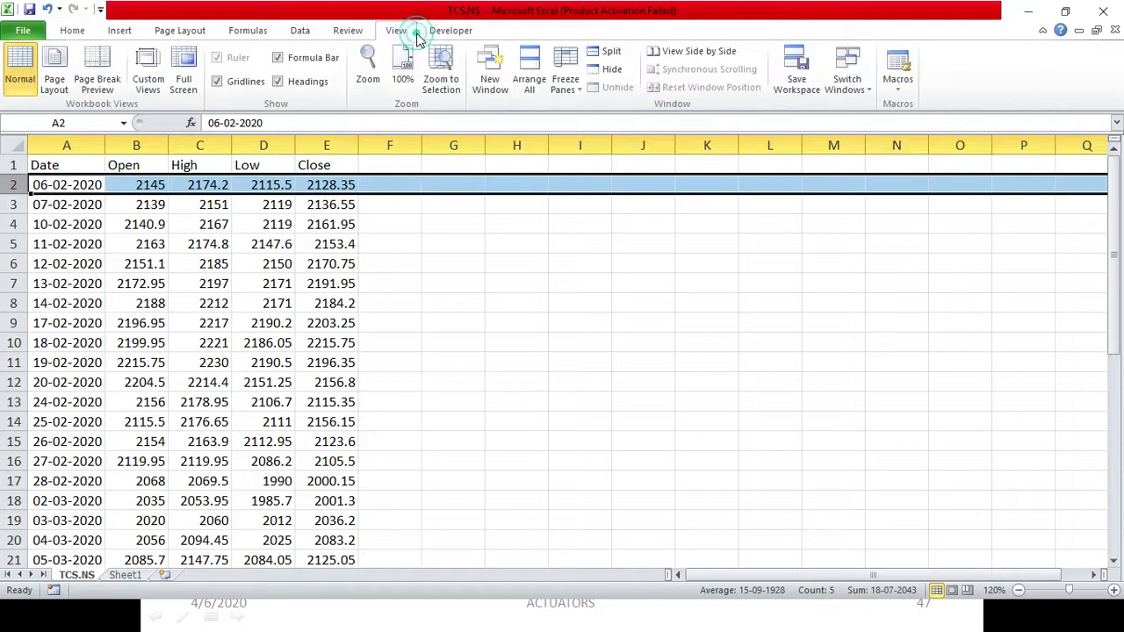
pyautogui.click(566, 81)
pyautogui.click(590, 132)
pyautogui.scroll(-9, 409, 298)
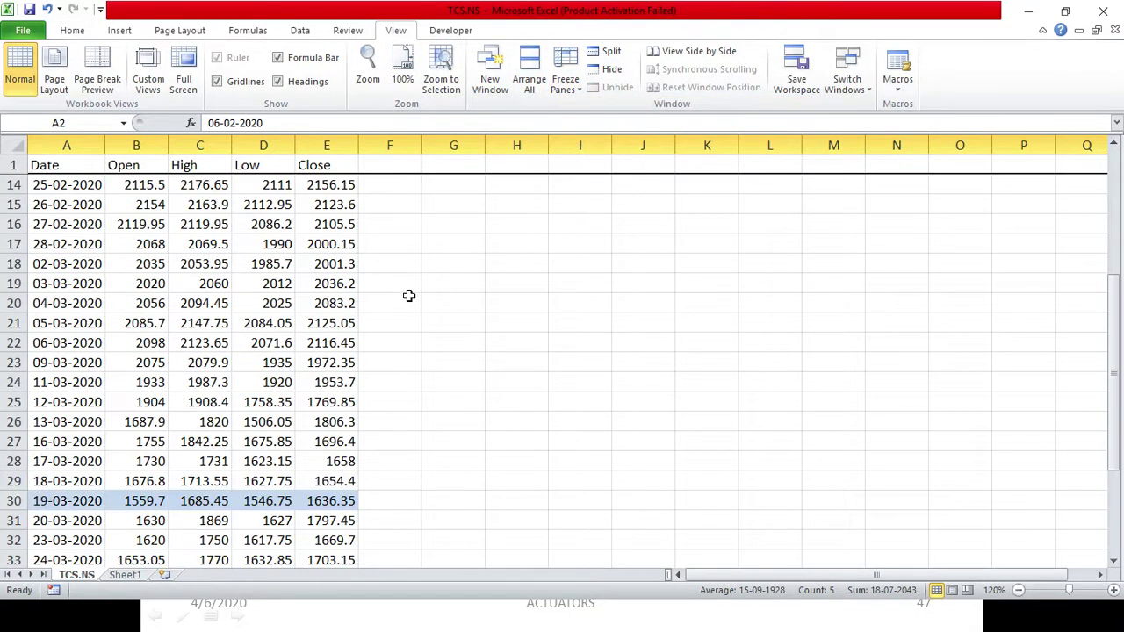
# Compare the 19-03-2020 row with its candlestick on the Sheet1 chart and select the chart's down-bars
pyautogui.click(56, 202)
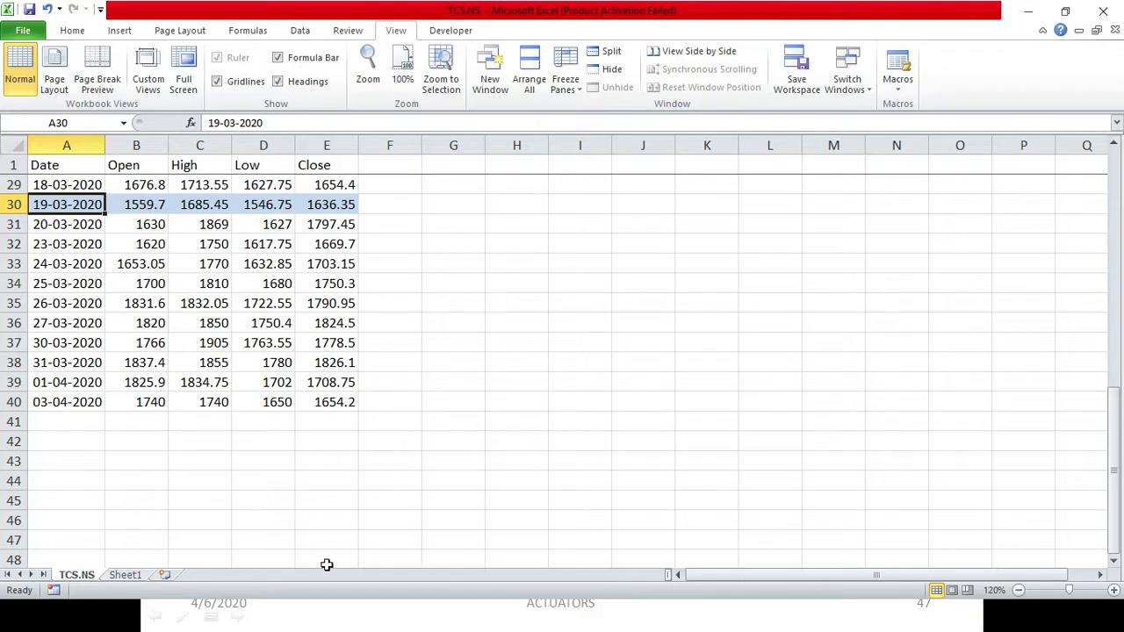
pyautogui.click(132, 560)
pyautogui.click(136, 576)
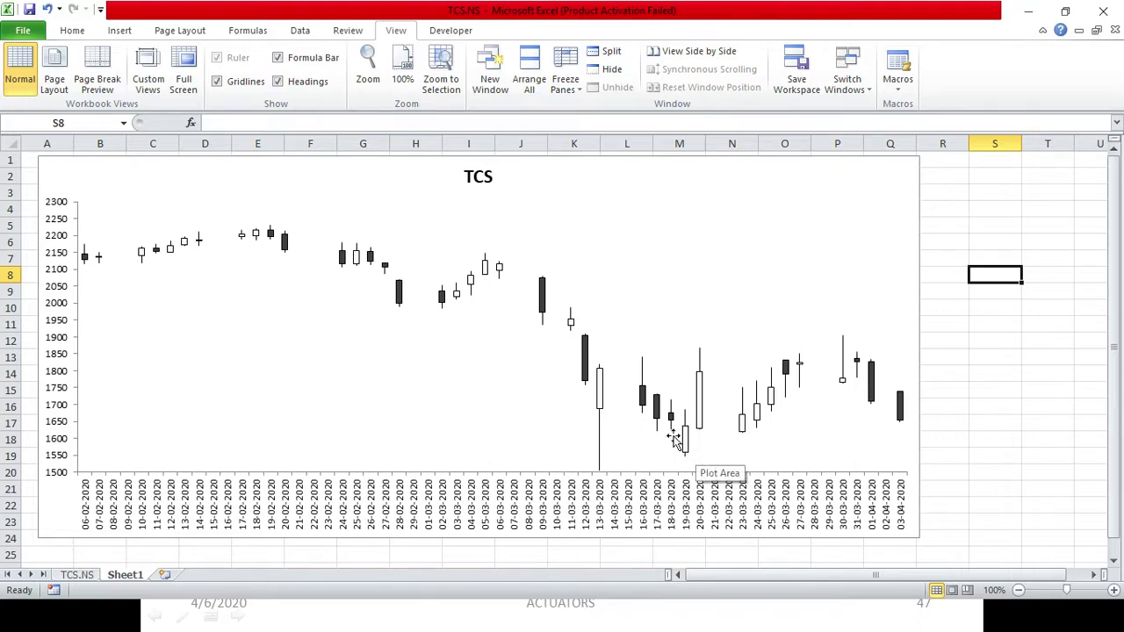
pyautogui.click(871, 387)
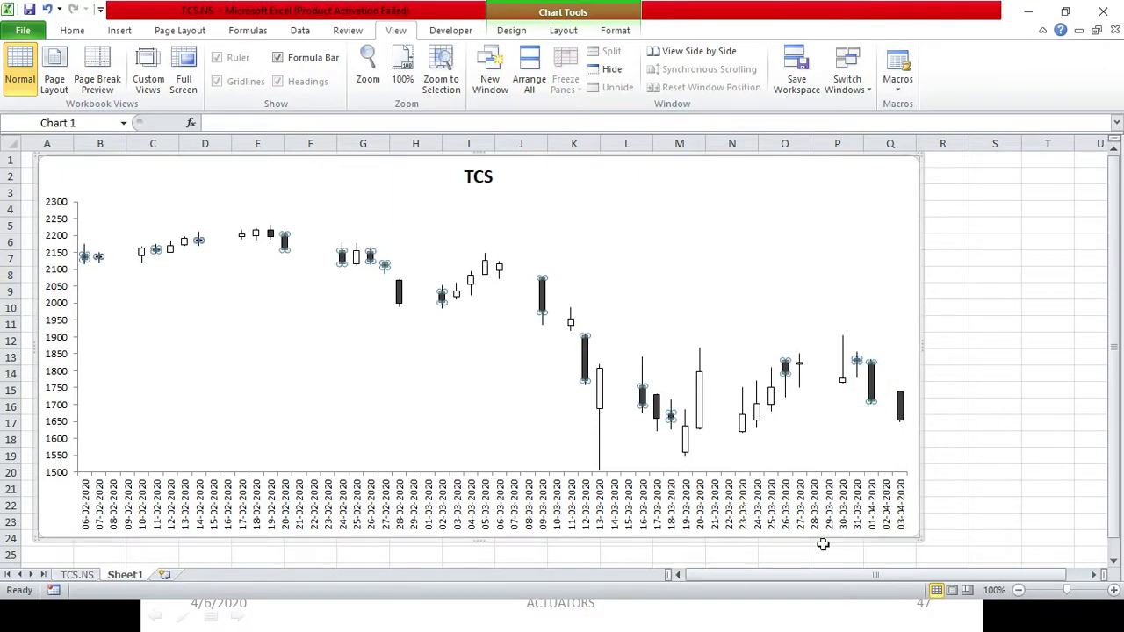
# On the TCS.NS sheet, fill the 01-04-2020 data row (A39:E39) with a light orange colour
pyautogui.click(77, 574)
pyautogui.scroll(5, 55, 351)
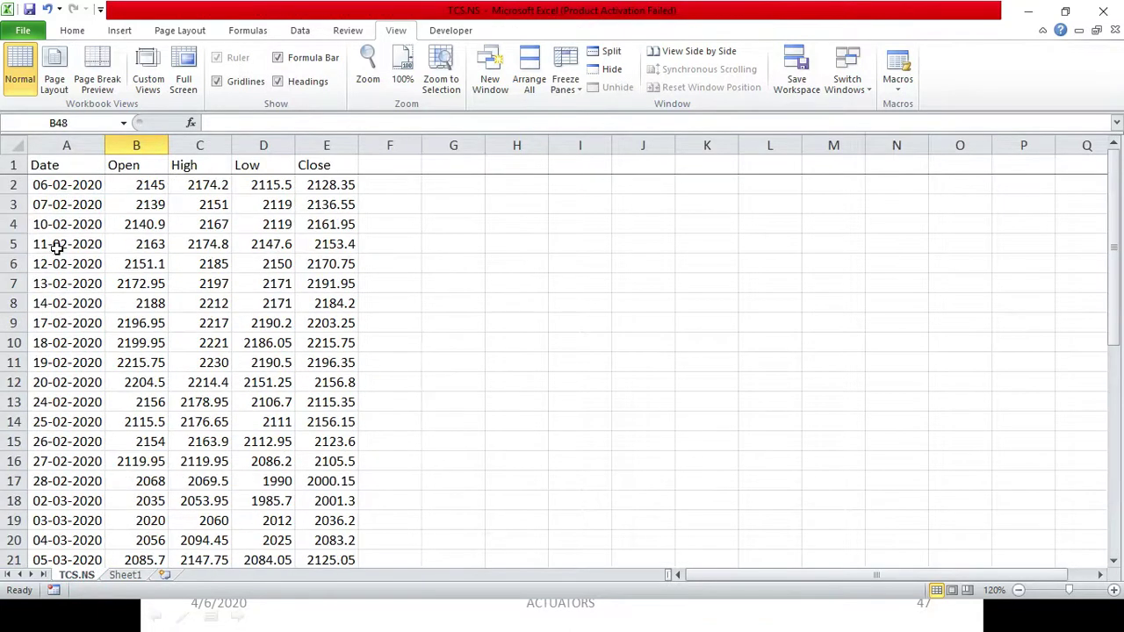
pyautogui.scroll(-9, 55, 249)
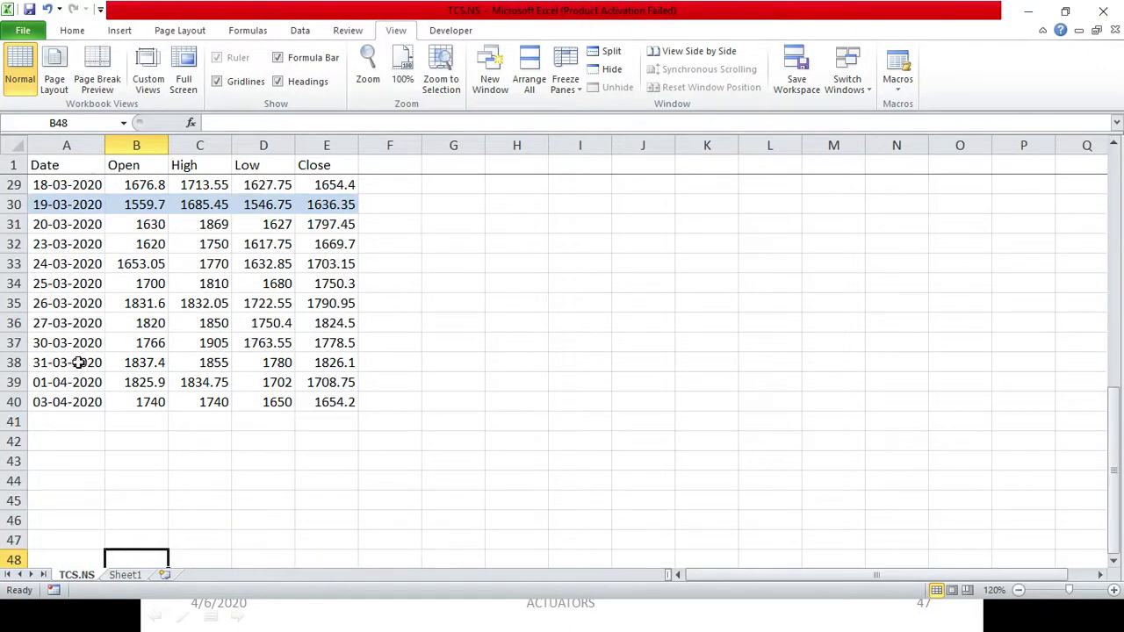
pyautogui.moveTo(76, 378); pyautogui.dragTo(341, 376)
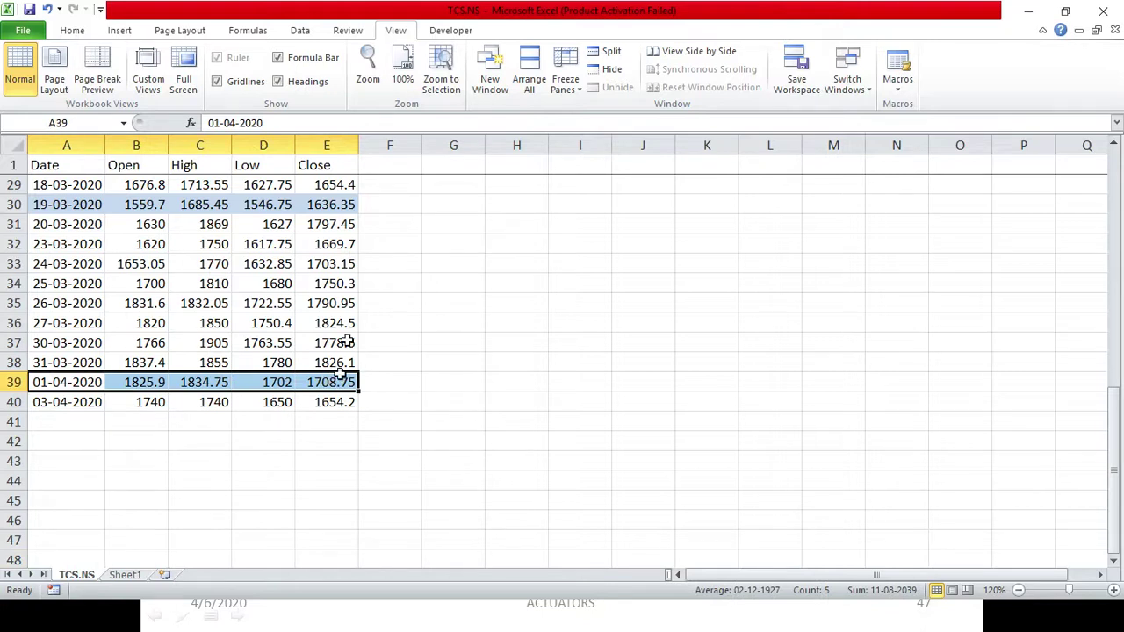
pyautogui.click(72, 31)
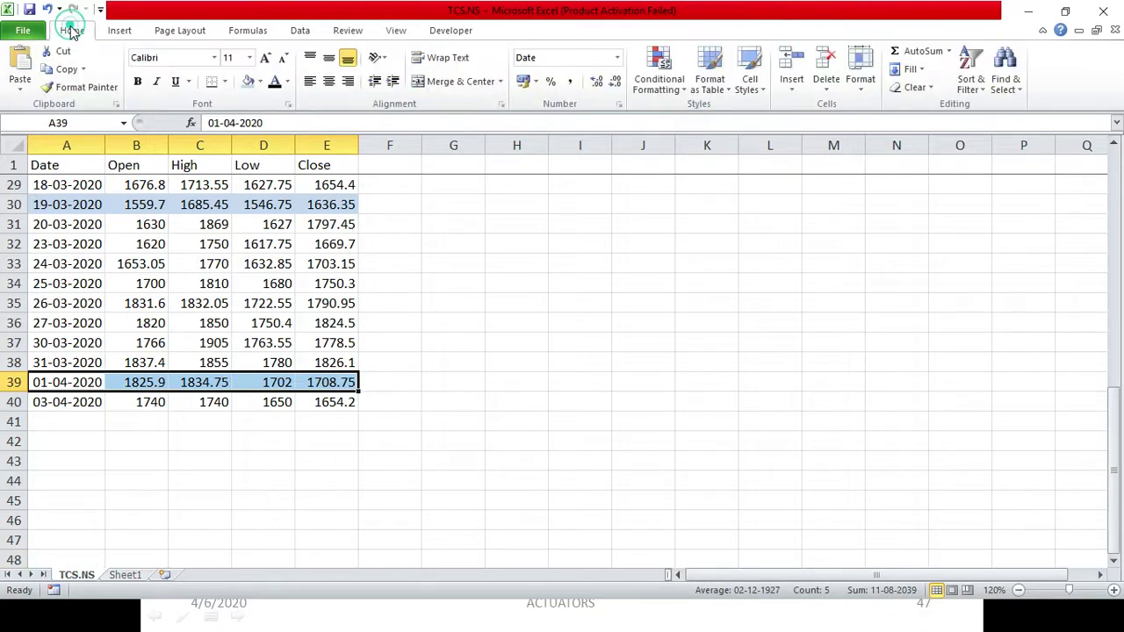
pyautogui.click(260, 82)
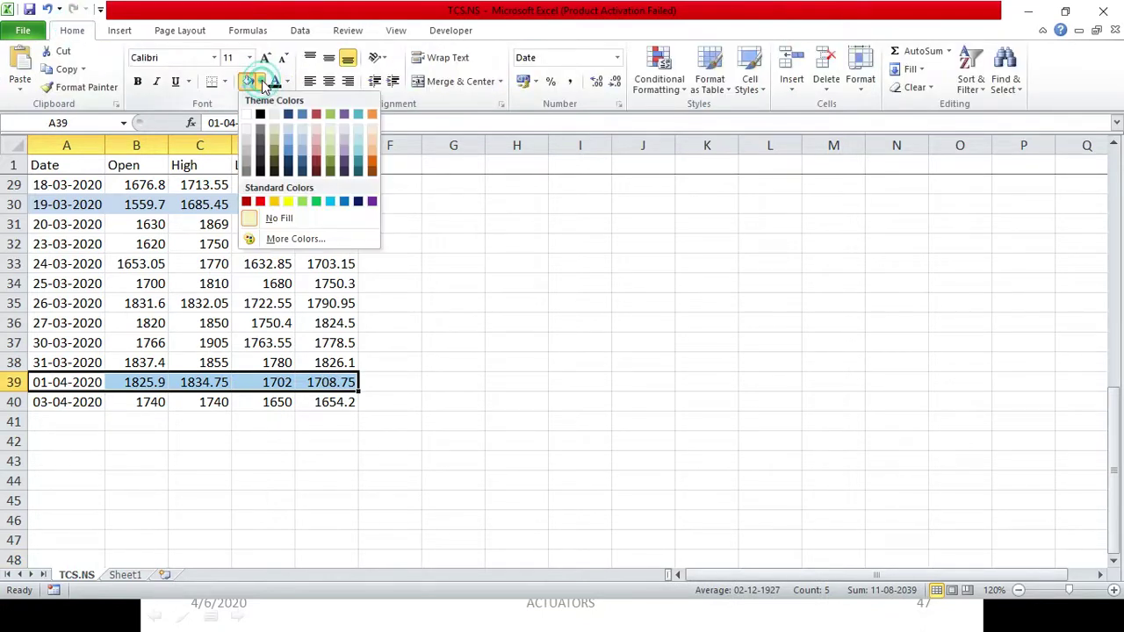
pyautogui.click(374, 141)
# Review the 01-04-2020 row's values under their column headers and compare them with the black candlestick on Sheet1
pyautogui.click(138, 382)
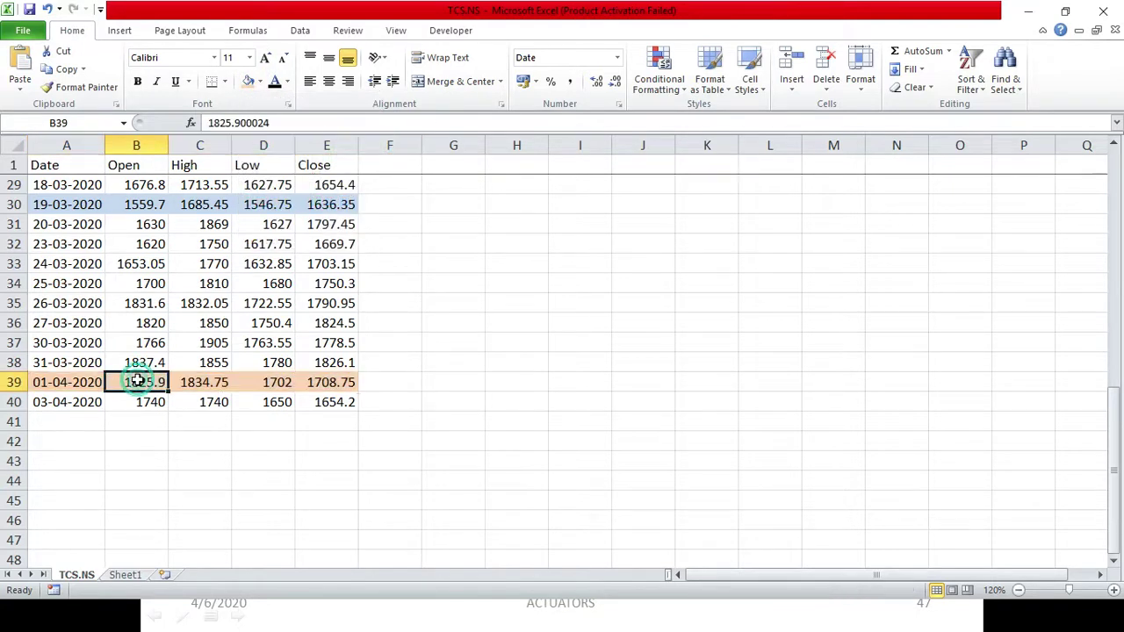
pyautogui.moveTo(54, 167); pyautogui.dragTo(321, 167)
pyautogui.click(141, 383)
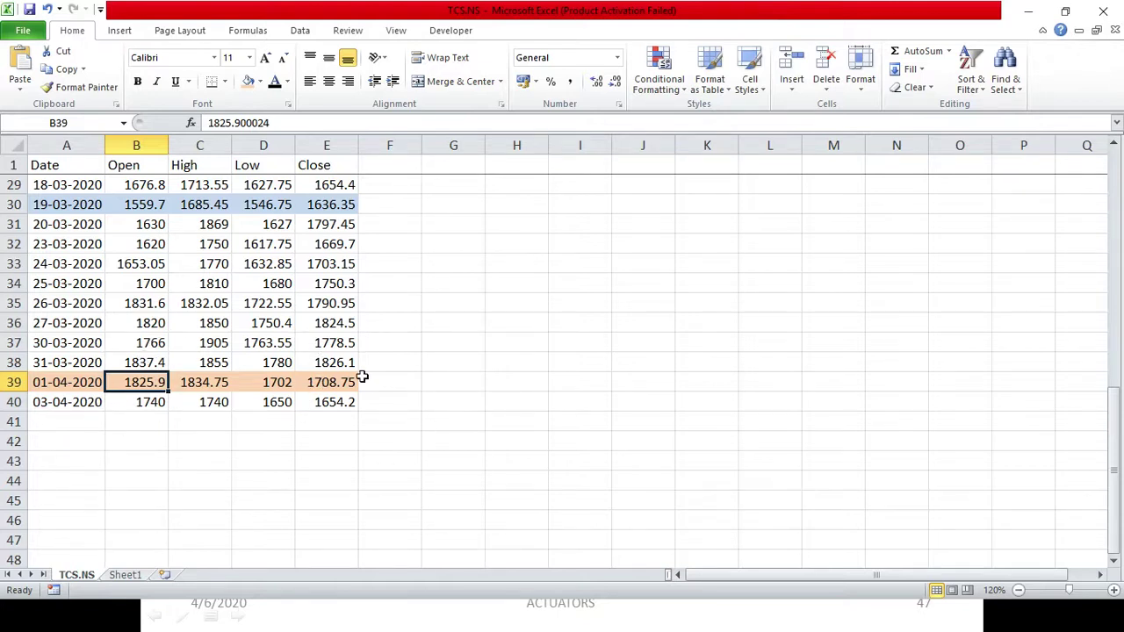
pyautogui.click(141, 576)
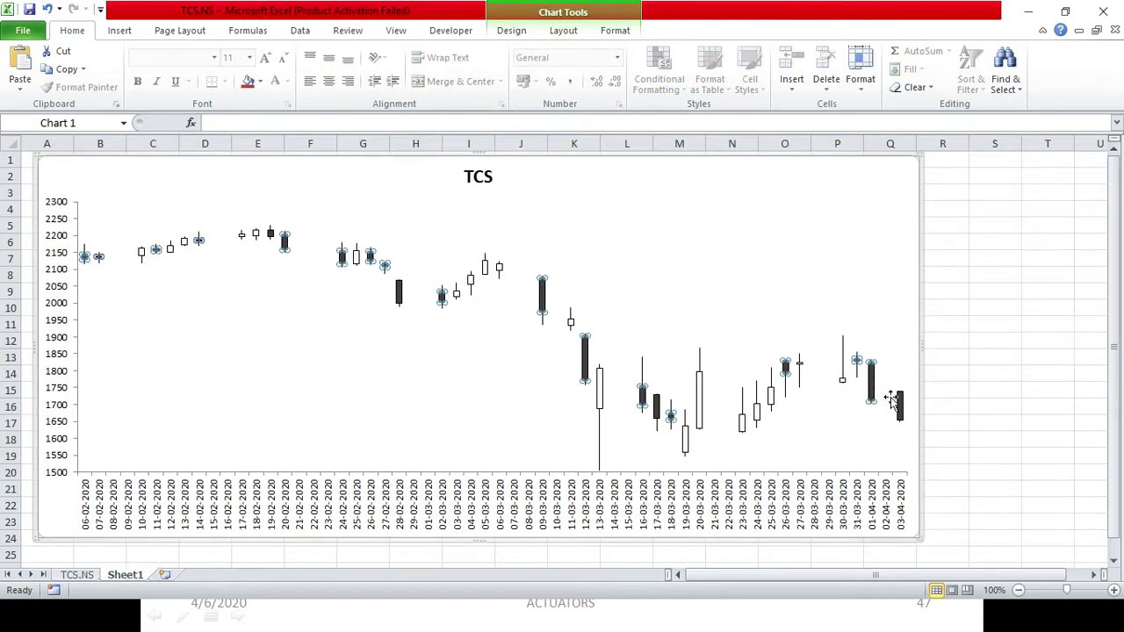
# Examine the chart styles available for the TCS candlestick chart and leave the chart deselected
pyautogui.click(885, 291)
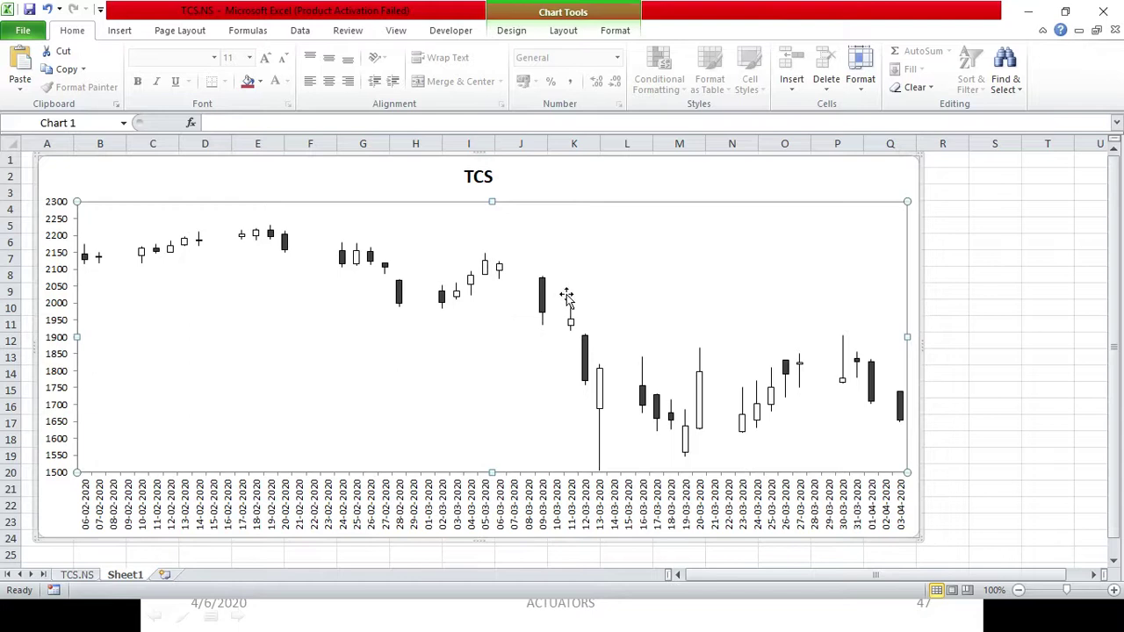
pyautogui.click(615, 30)
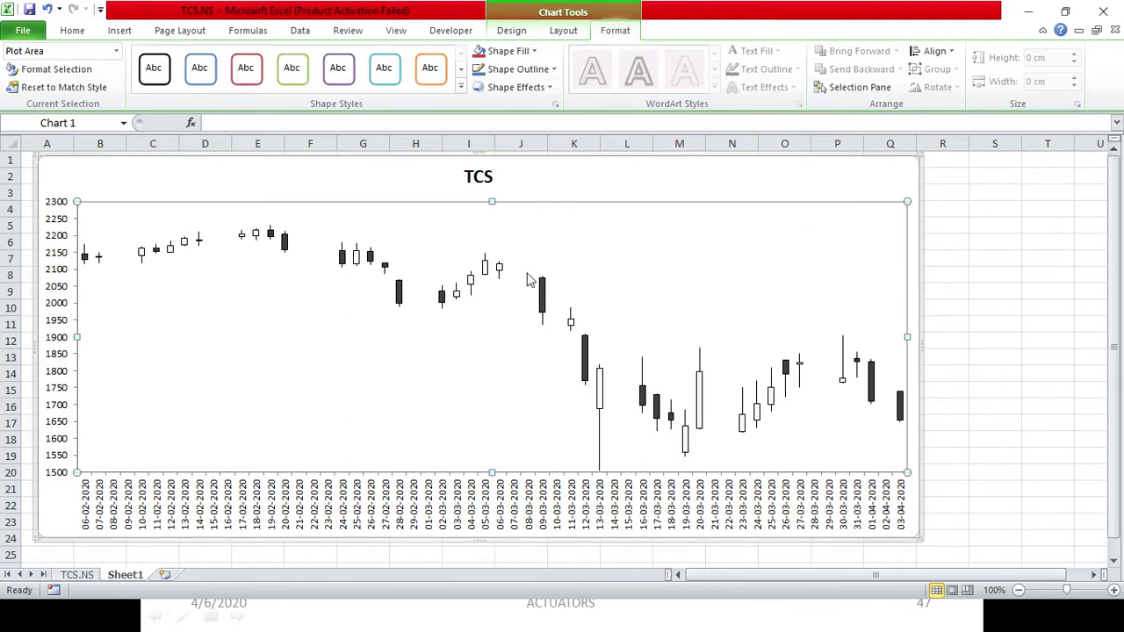
pyautogui.click(502, 32)
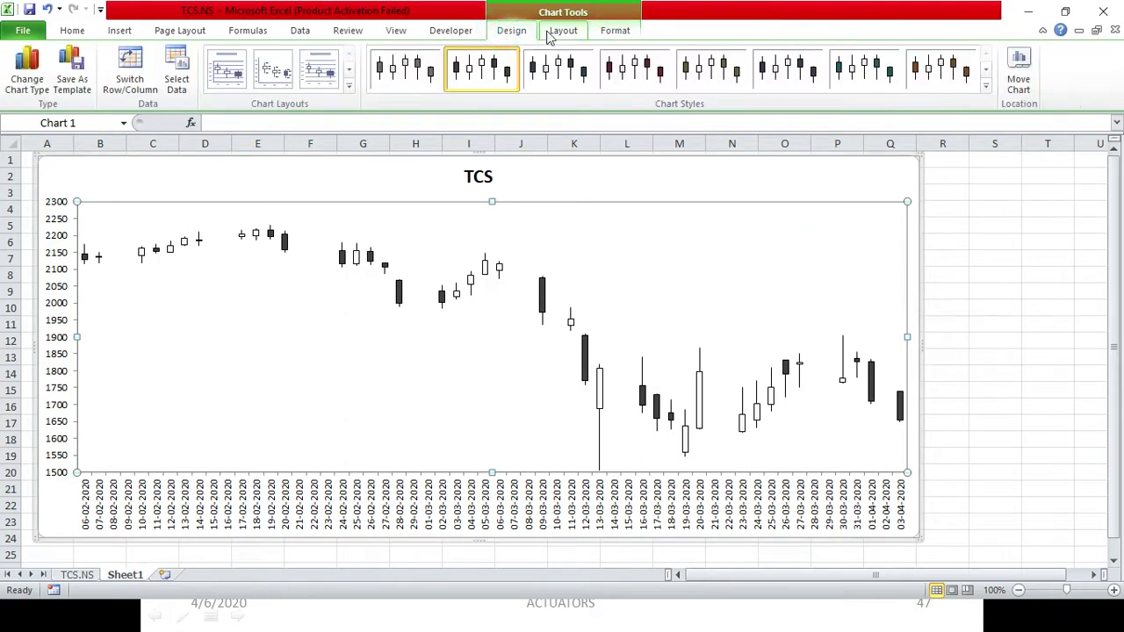
pyautogui.click(985, 90)
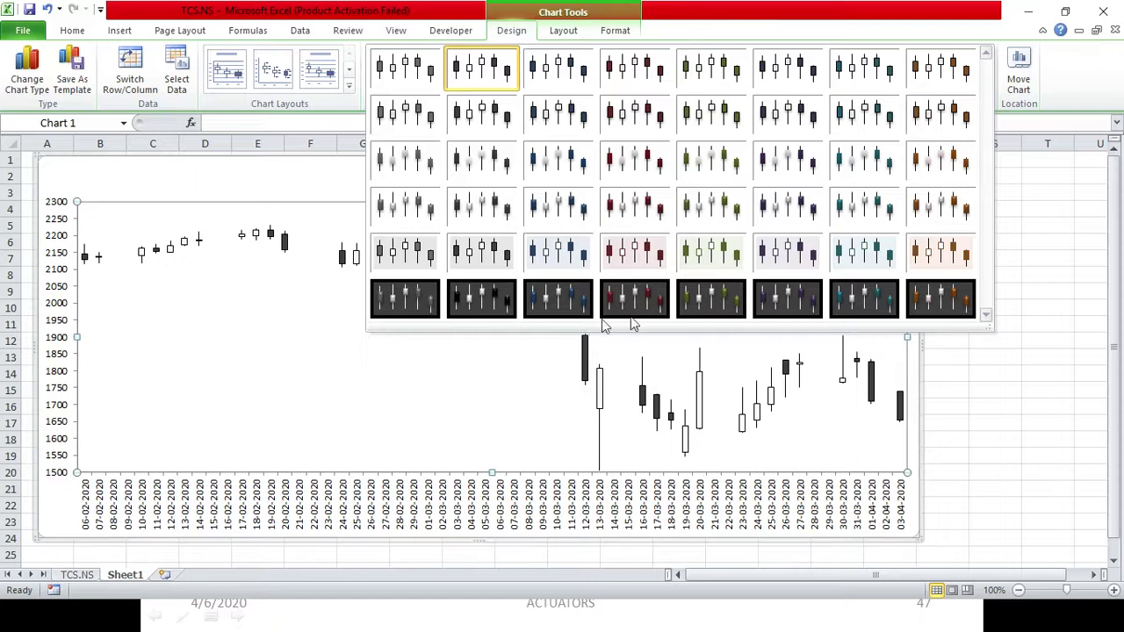
pyautogui.click(1013, 210)
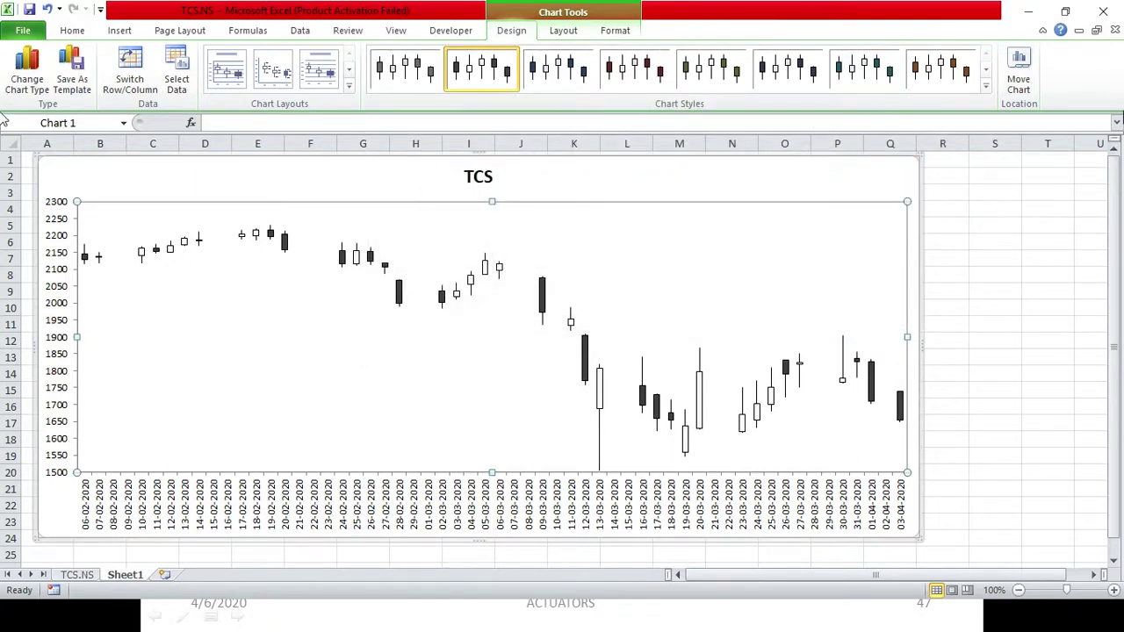
pyautogui.click(1011, 238)
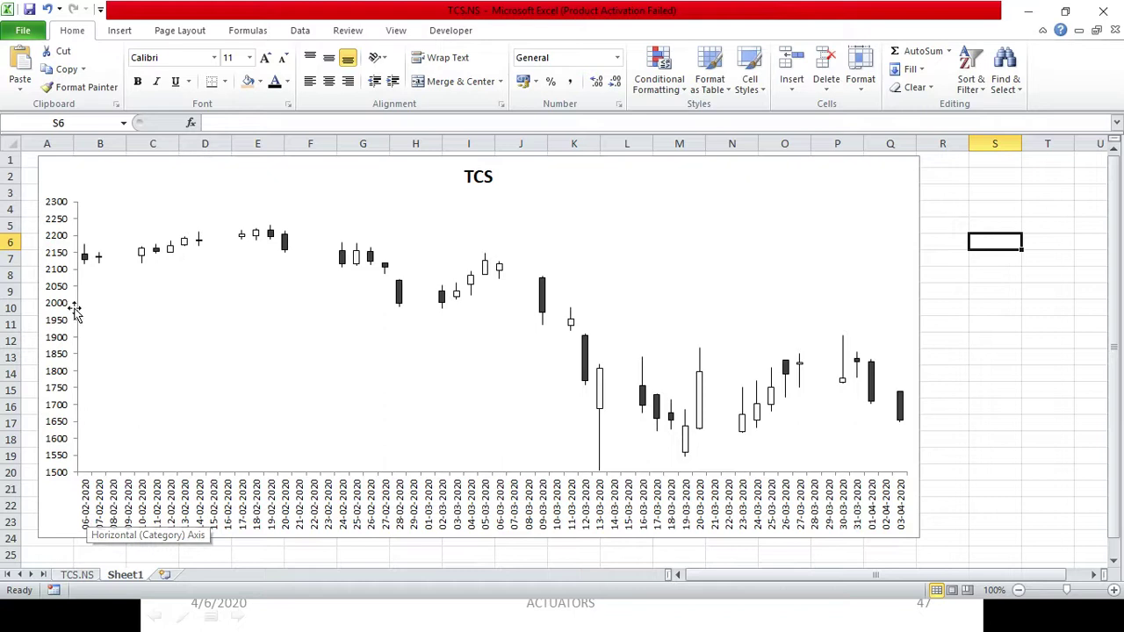
# Inspect the 06-02-2020 candlestick and fill its data row (A2:E2) on the TCS.NS sheet with the same light orange
pyautogui.moveTo(86, 252)
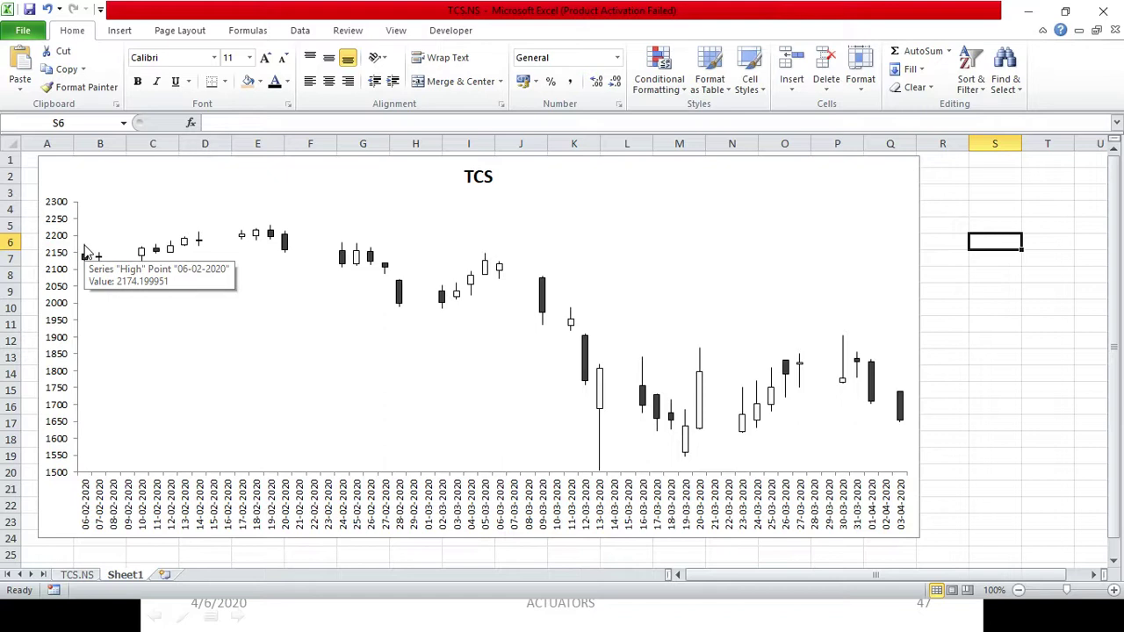
pyautogui.click(78, 575)
pyautogui.scroll(9, 56, 284)
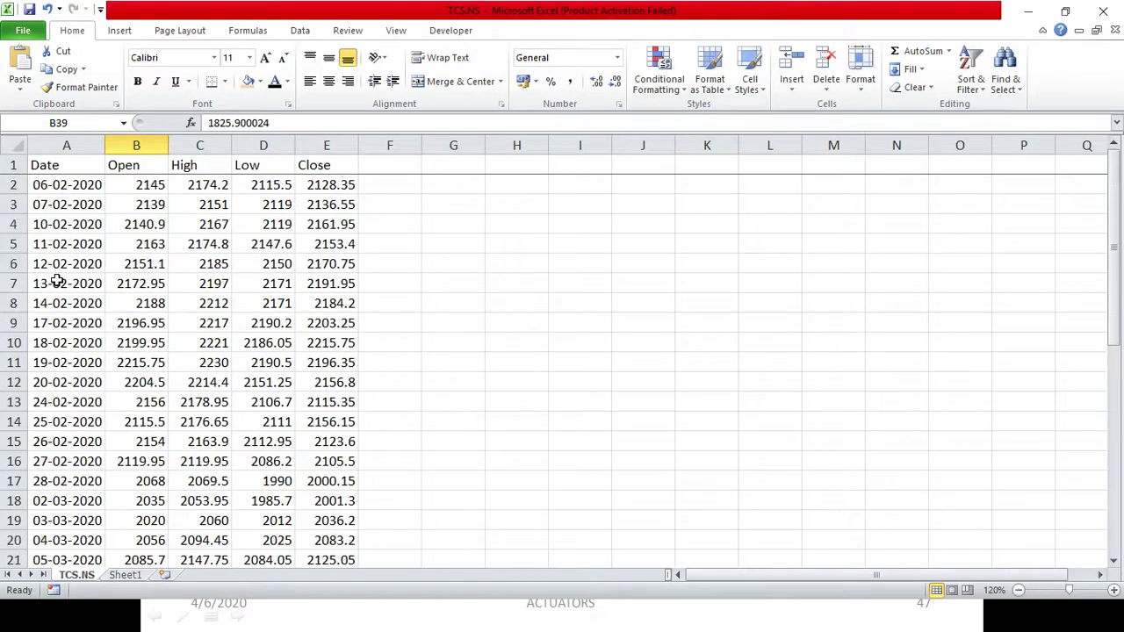
pyautogui.moveTo(78, 185); pyautogui.dragTo(345, 186)
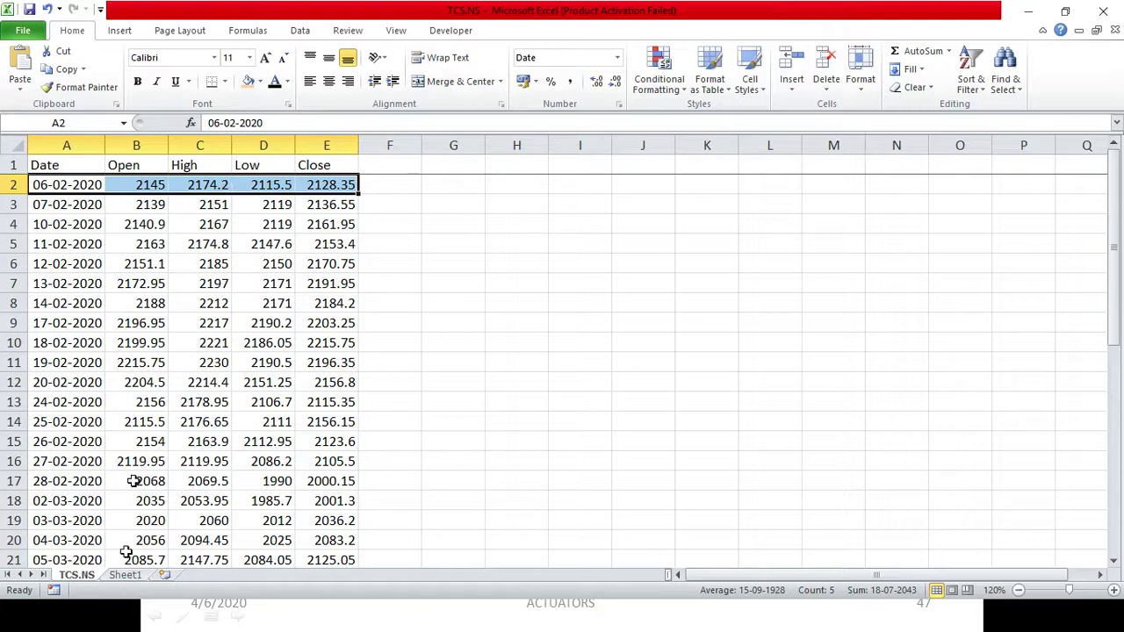
pyautogui.click(247, 81)
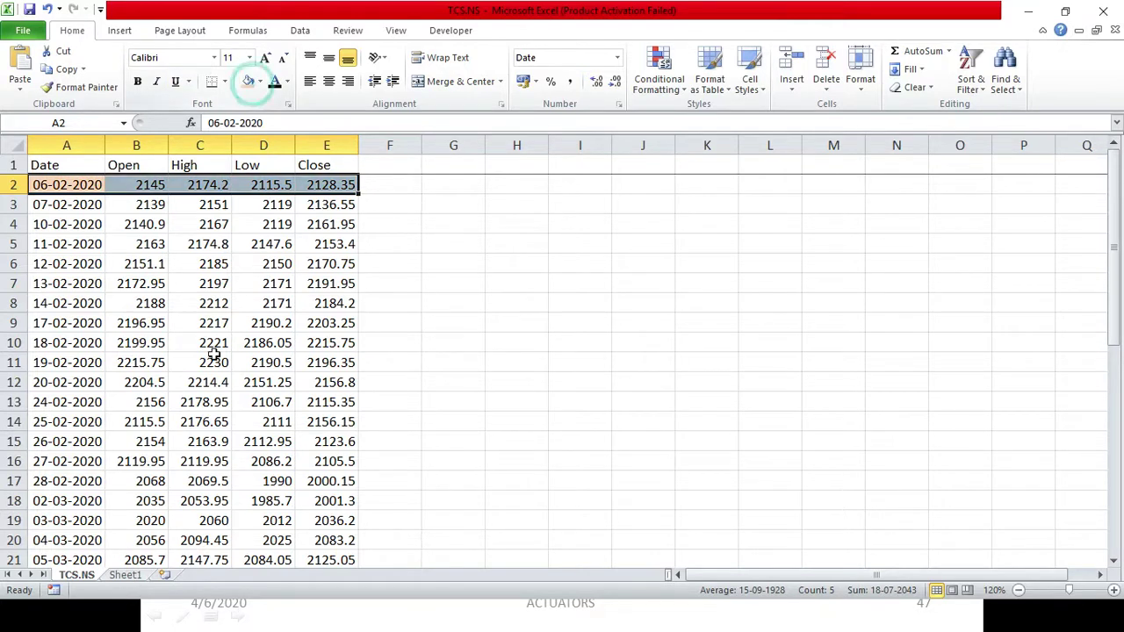
# Compare the 06-02-2020 candlestick on Sheet1 with the day's low and high prices on the TCS.NS sheet
pyautogui.click(130, 575)
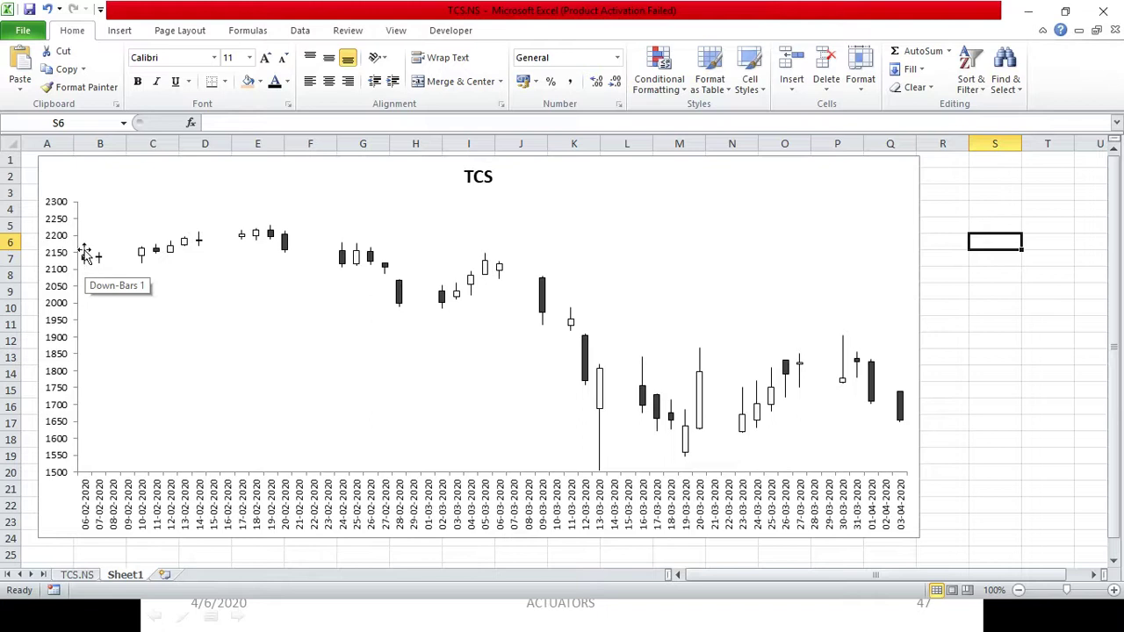
pyautogui.click(77, 576)
pyautogui.click(268, 185)
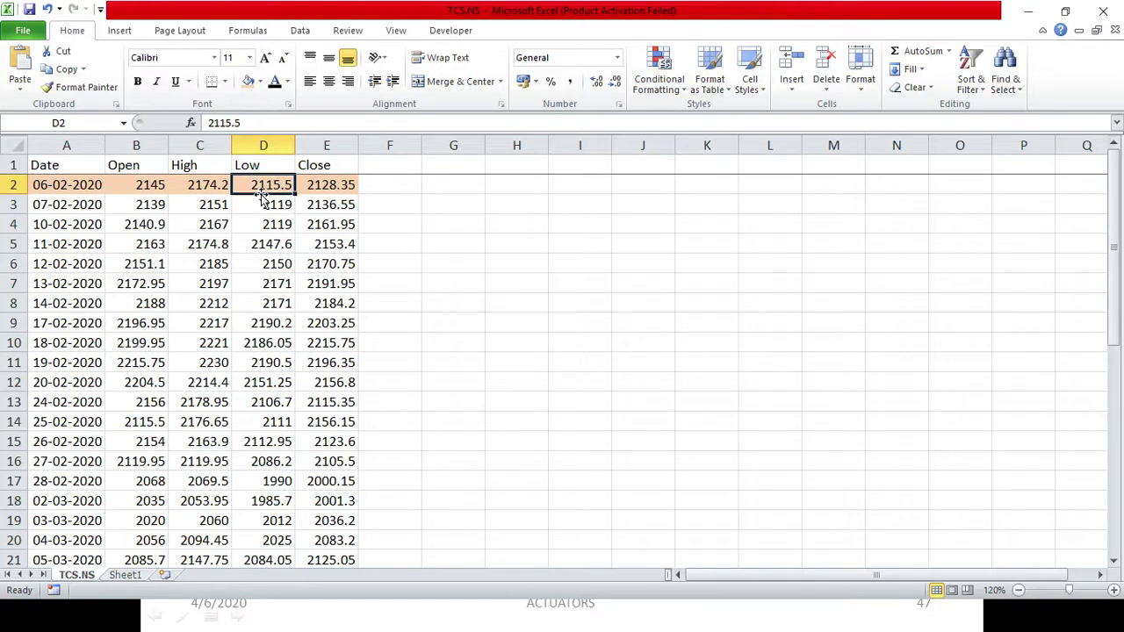
pyautogui.moveTo(136, 559); pyautogui.dragTo(147, 562)
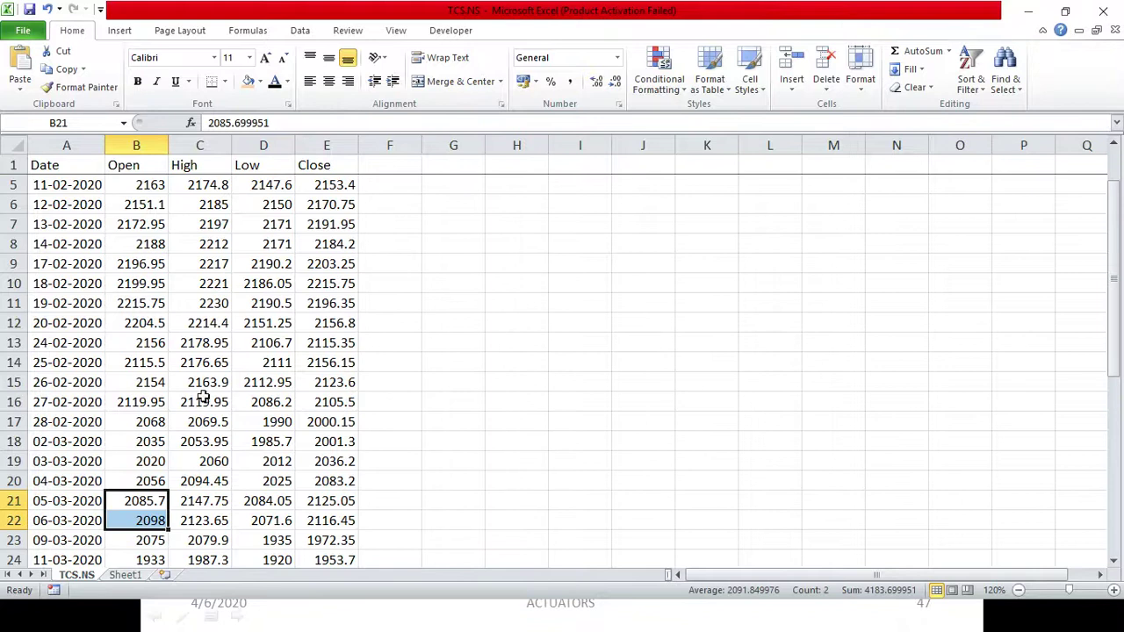
pyautogui.scroll(1, 202, 386)
pyautogui.click(190, 186)
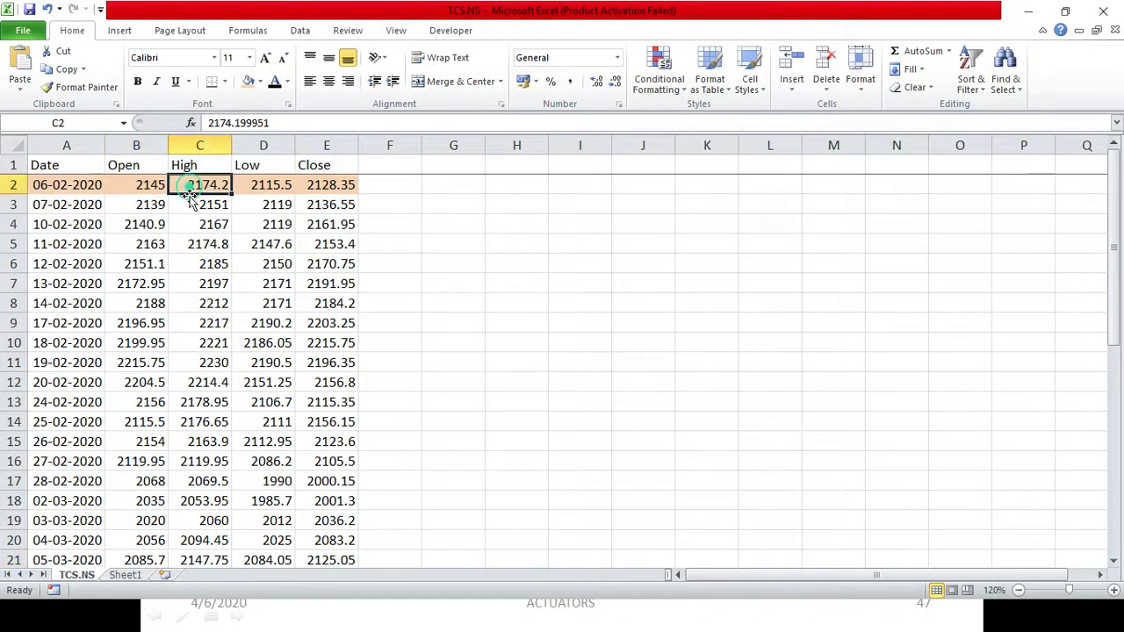
# Examine candlestick values on the Sheet1 chart, especially 13-03-2020, and switch to the candlestick description slide in PowerPoint
pyautogui.click(125, 575)
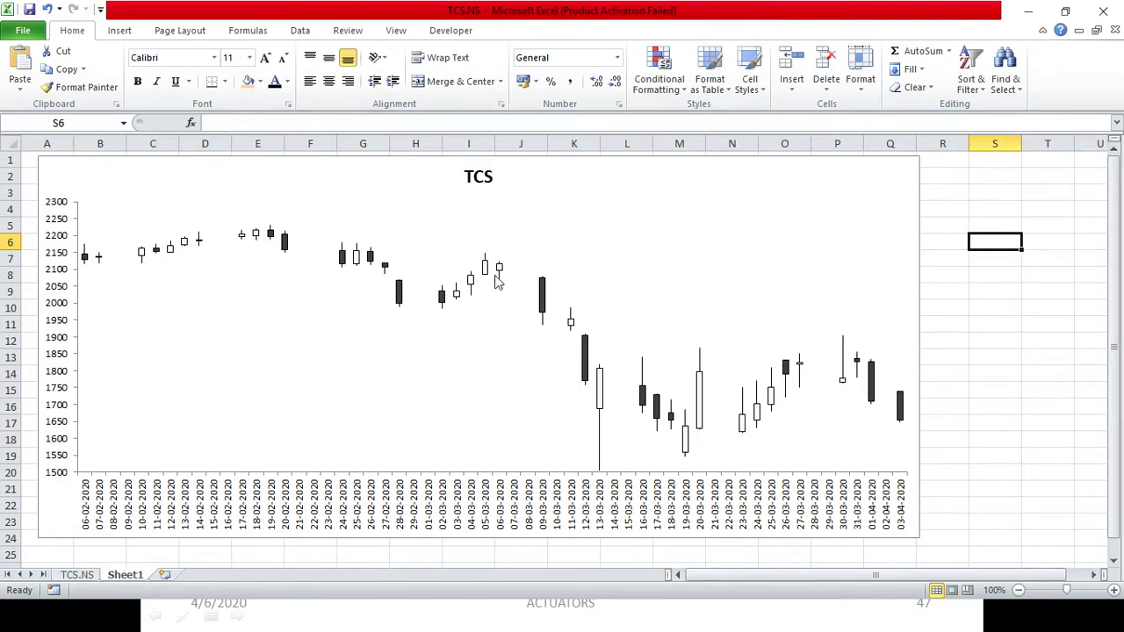
pyautogui.moveTo(491, 276)
pyautogui.moveTo(272, 231)
pyautogui.moveTo(601, 370)
pyautogui.moveTo(603, 414)
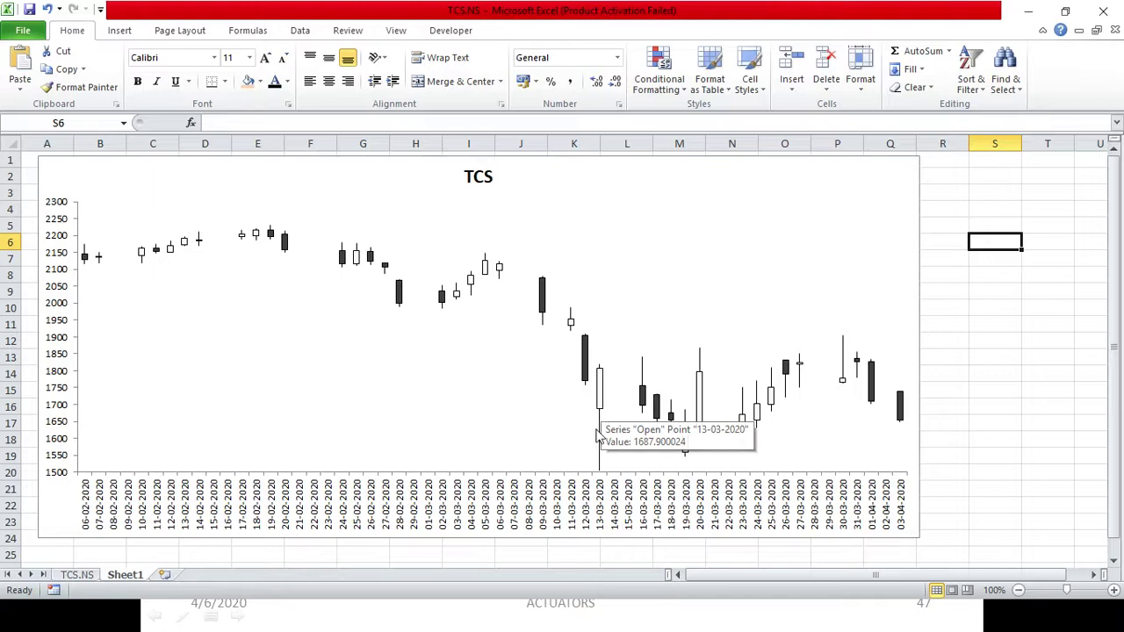
pyautogui.moveTo(600, 474)
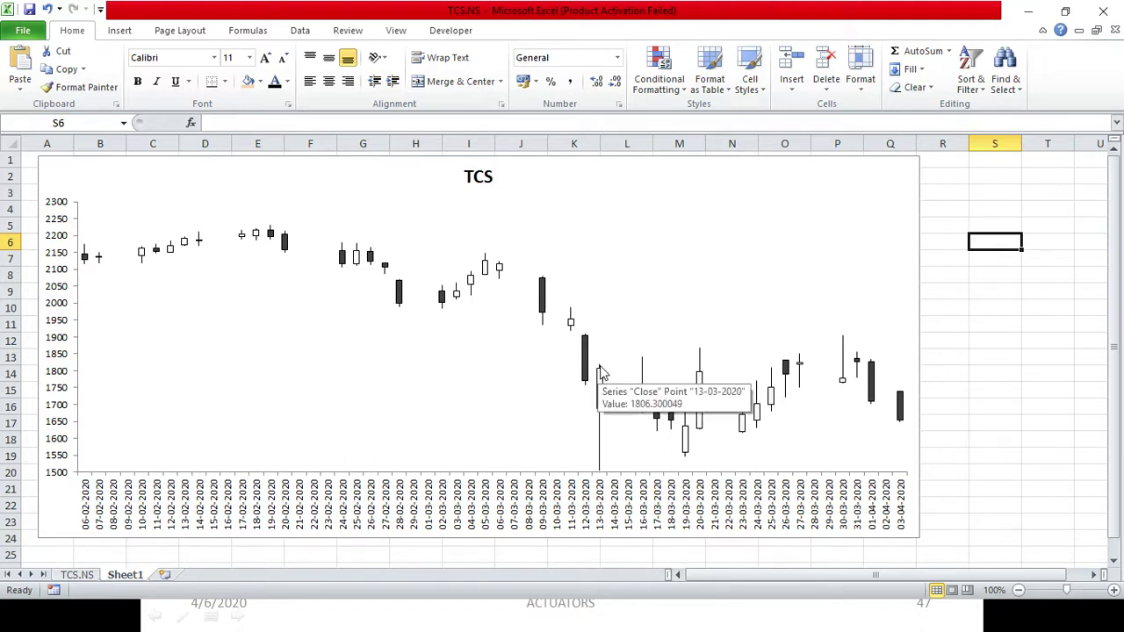
pyautogui.moveTo(606, 479)
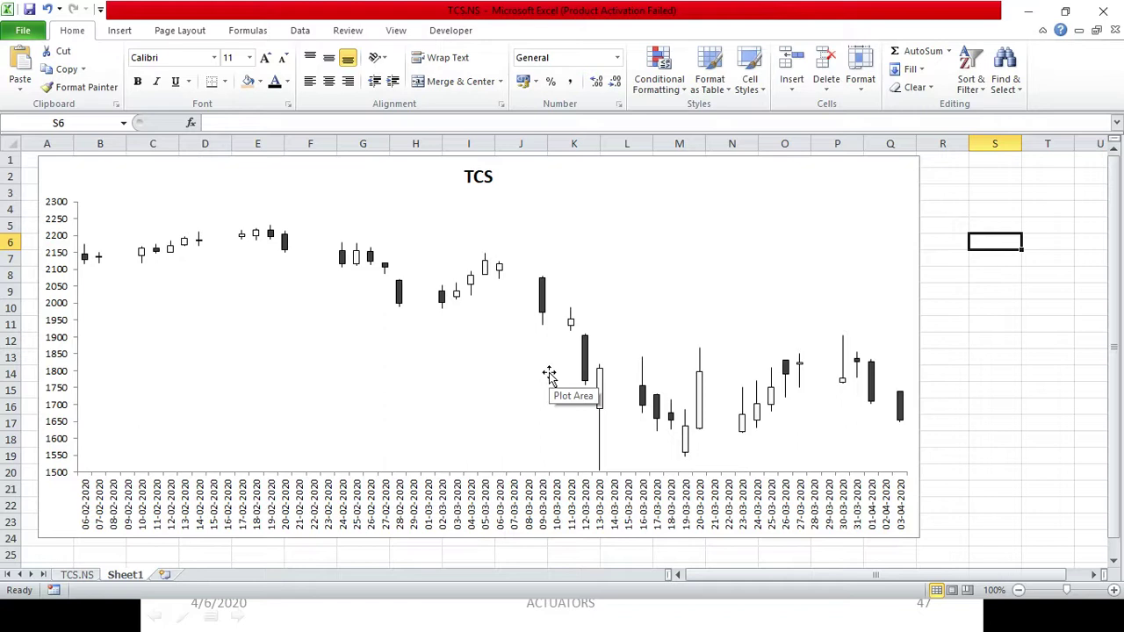
pyautogui.hotkey('alt', 'Tab')
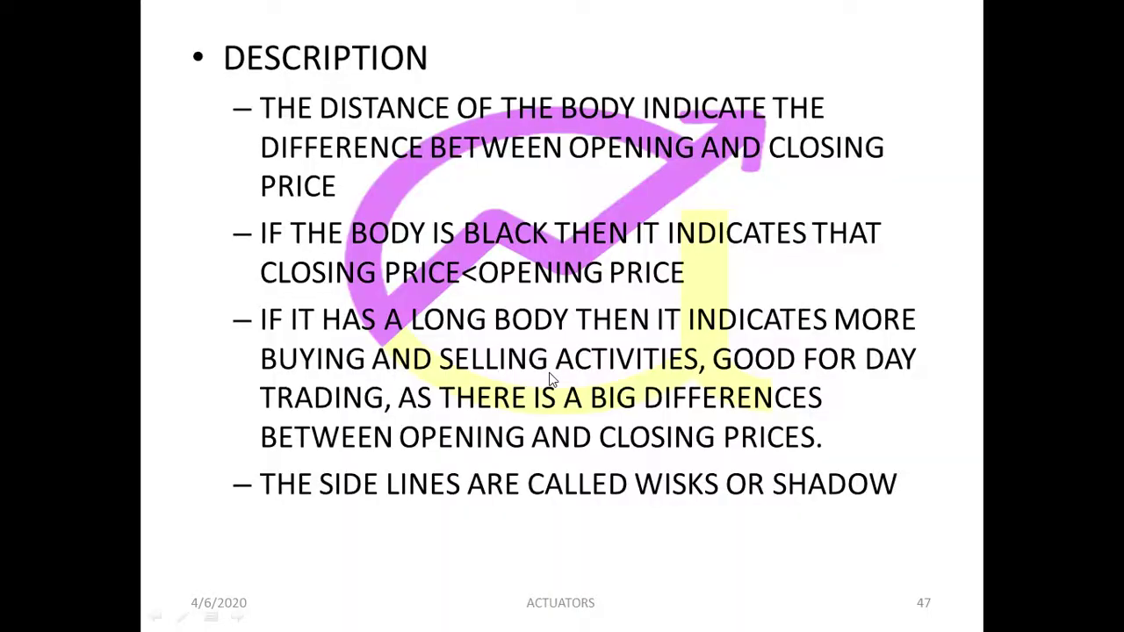